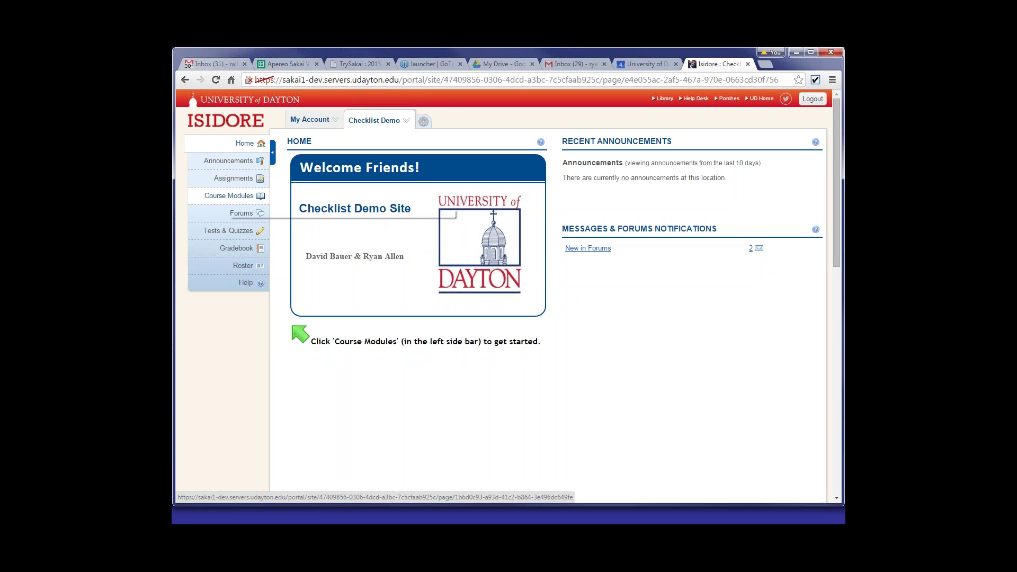
# Open the Course Modules page and look over the list of modules.
pyautogui.click(235, 205)
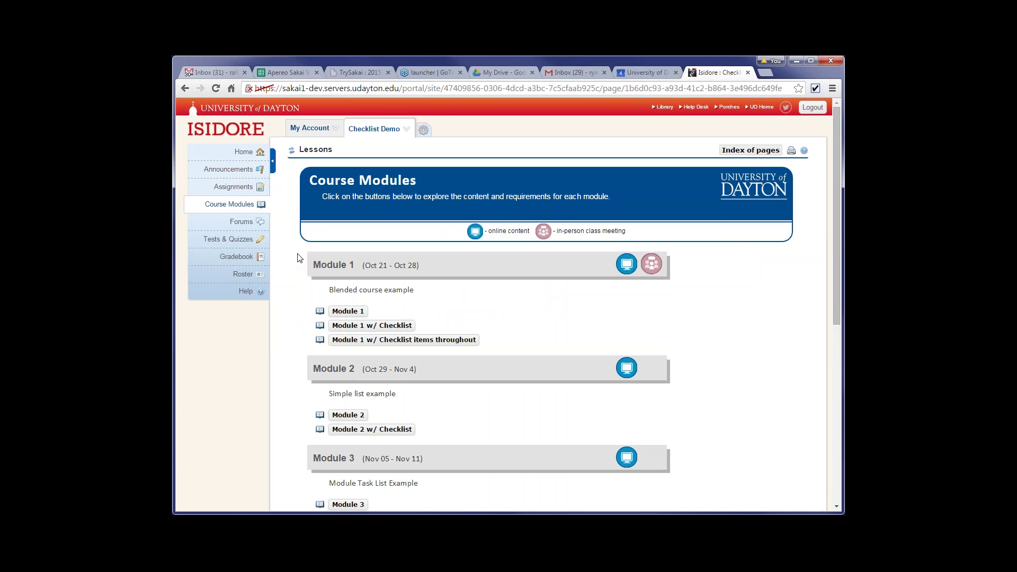
pyautogui.scroll(-1, 305, 284)
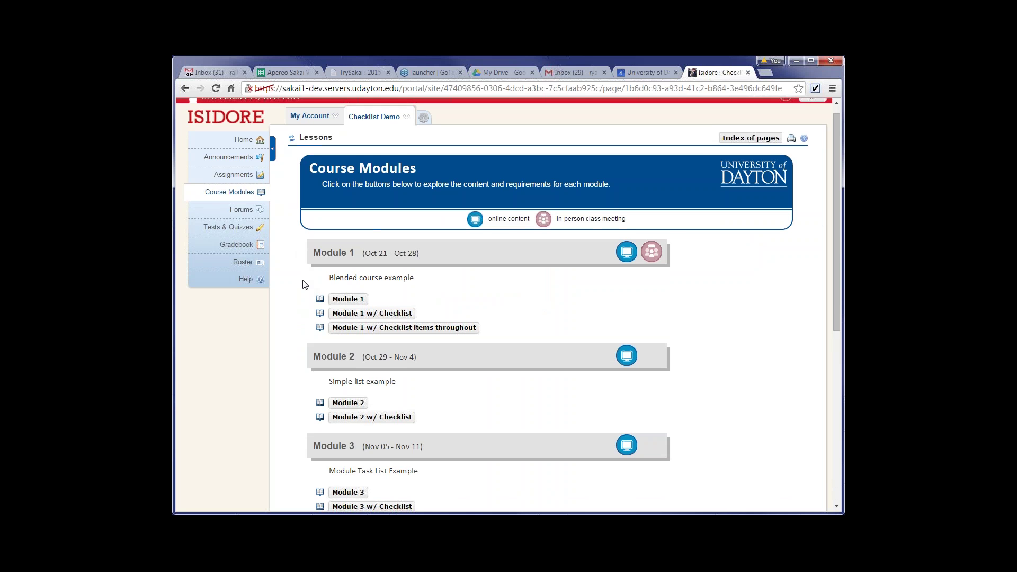
pyautogui.scroll(-3, 305, 284)
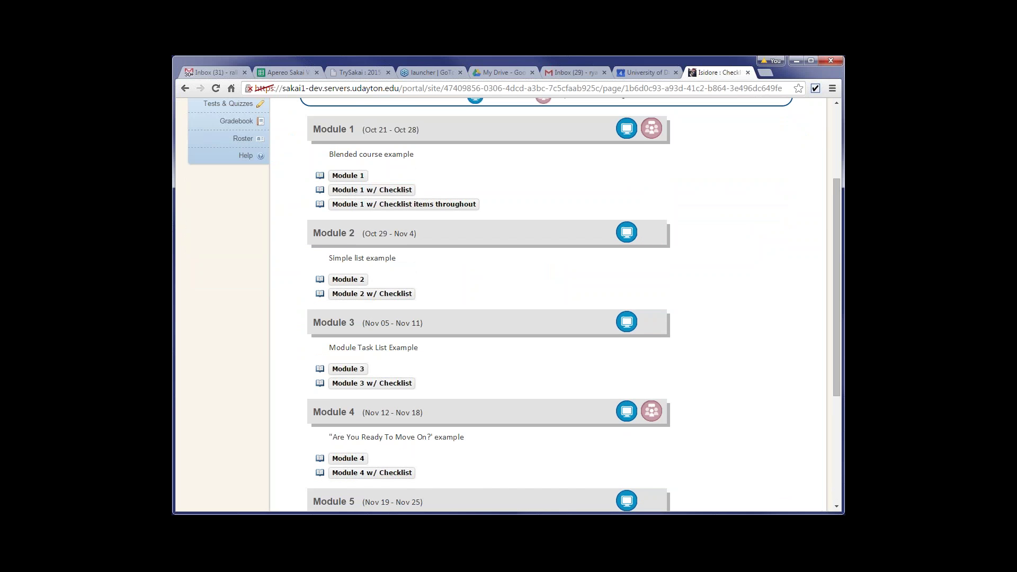
pyautogui.scroll(3, 336, 302)
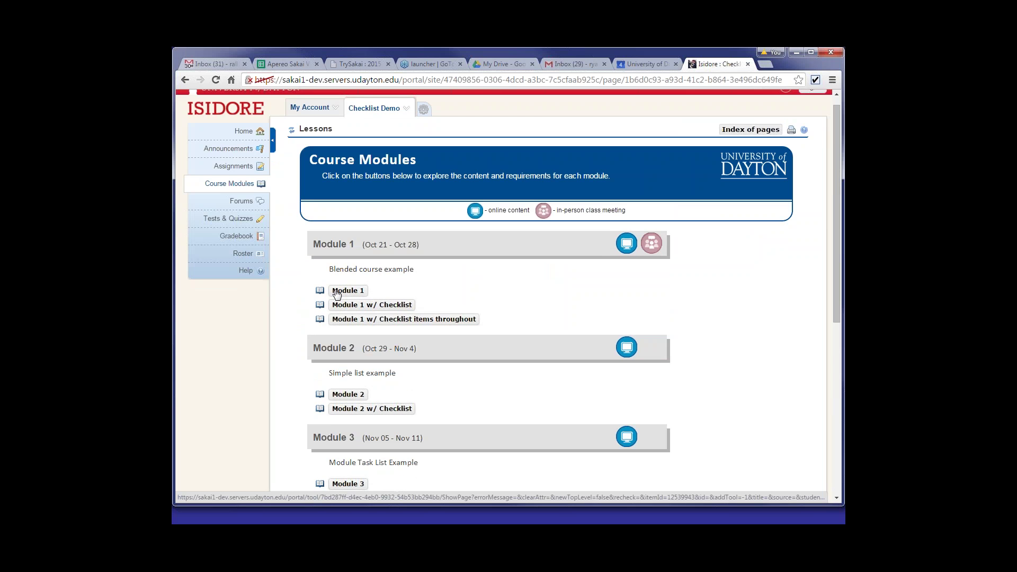
# Open Module 1, look through its overview and learning objectives, and open its Module 1 Tasks page.
pyautogui.click(336, 292)
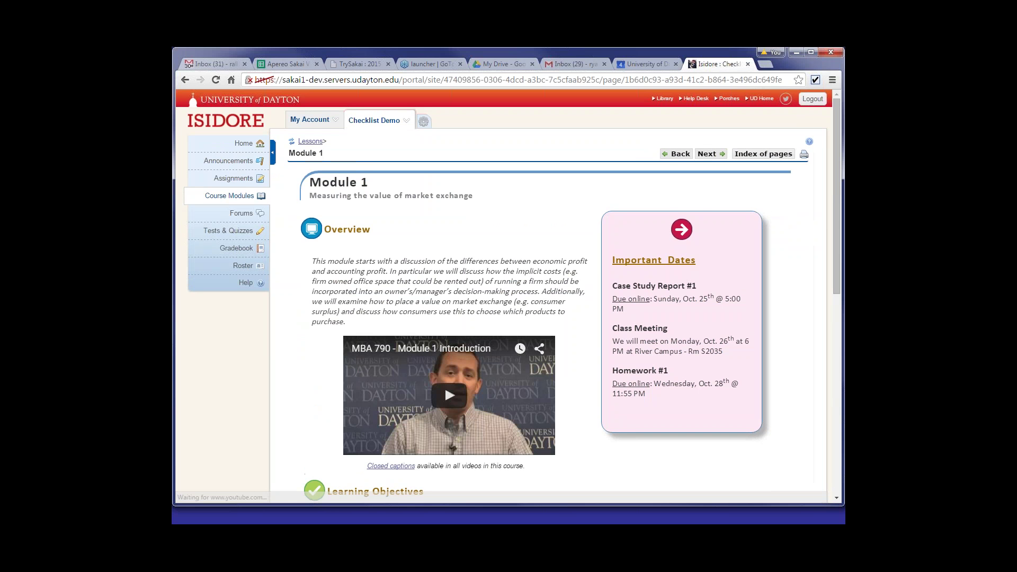
pyautogui.scroll(-1, 548, 302)
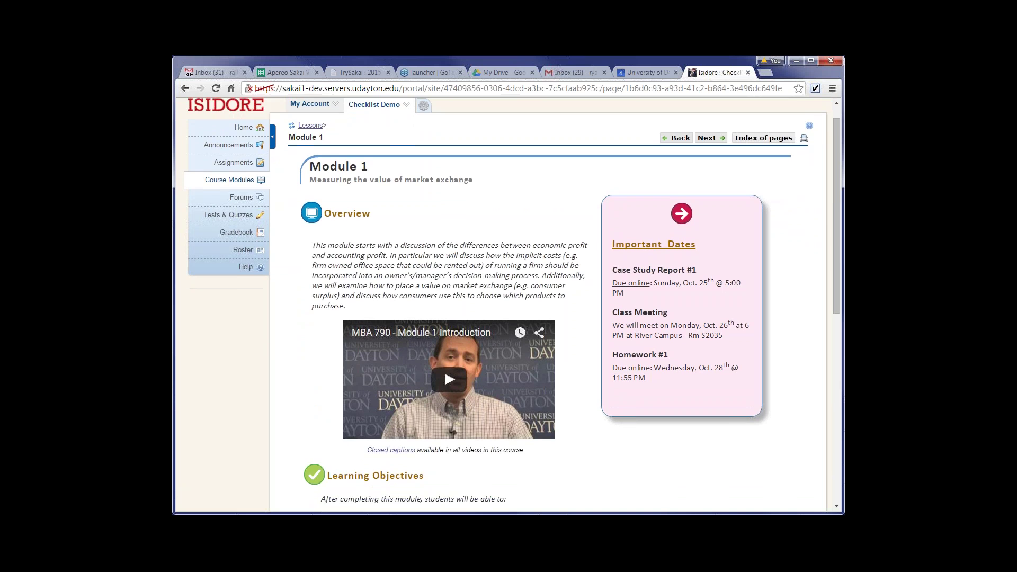
pyautogui.scroll(-3, 315, 303)
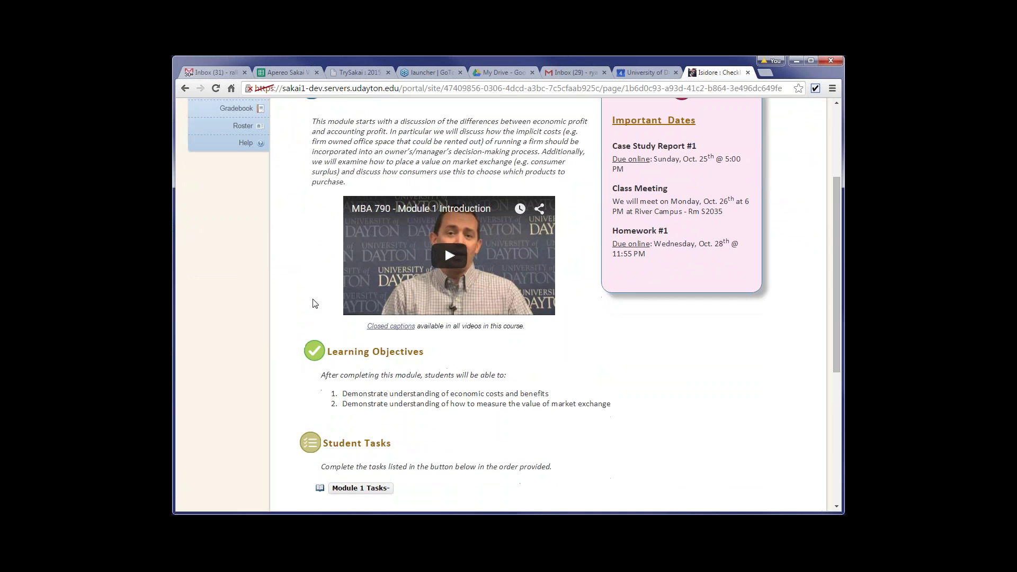
pyautogui.scroll(-2, 315, 304)
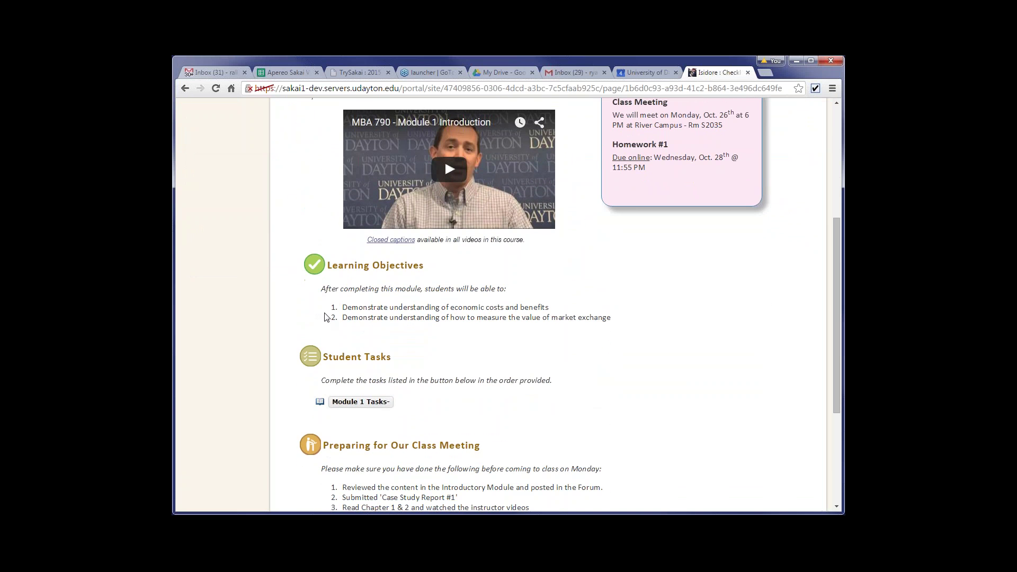
pyautogui.click(360, 402)
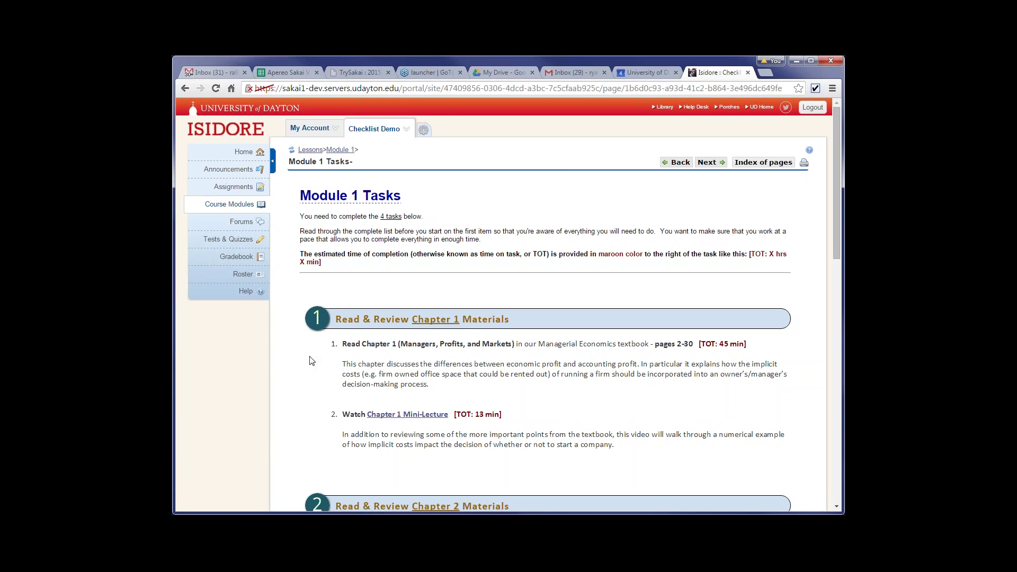
# Examine the four numbered tasks on the Module 1 Tasks page, including their time estimates, due dates and directions.
pyautogui.scroll(-1, 312, 360)
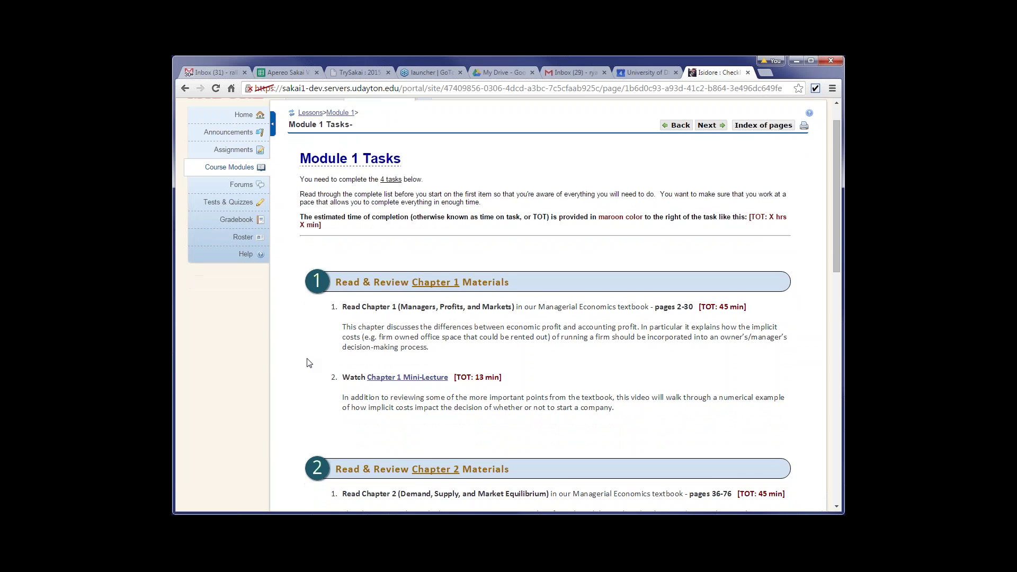
pyautogui.scroll(-2, 309, 363)
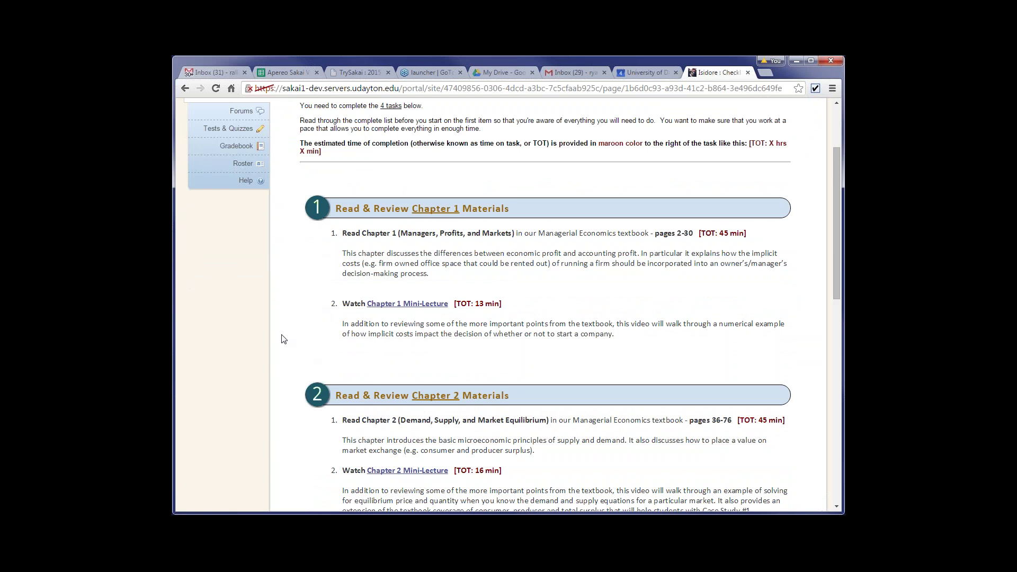
pyautogui.scroll(-2, 283, 339)
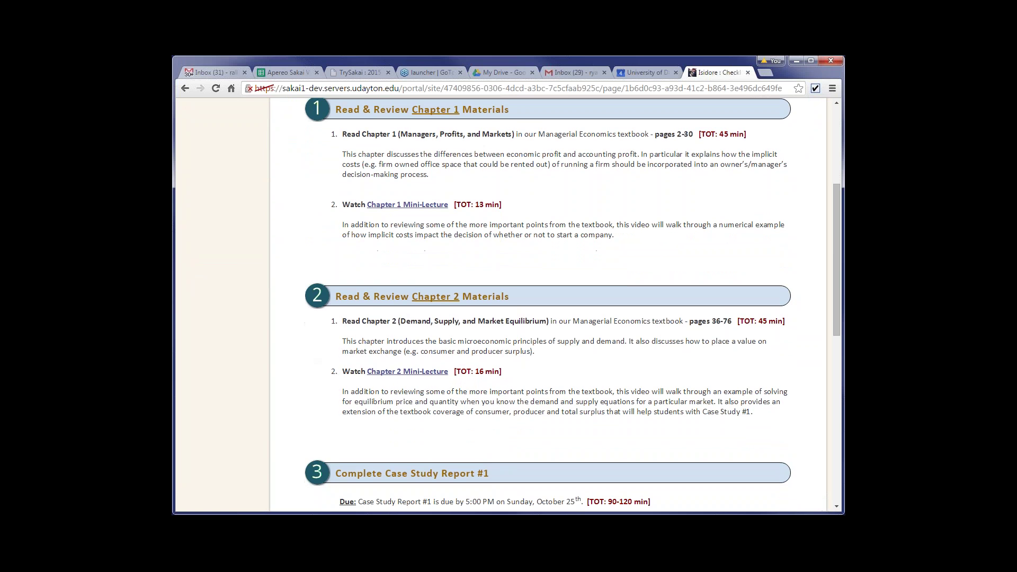
pyautogui.scroll(-4, 417, 317)
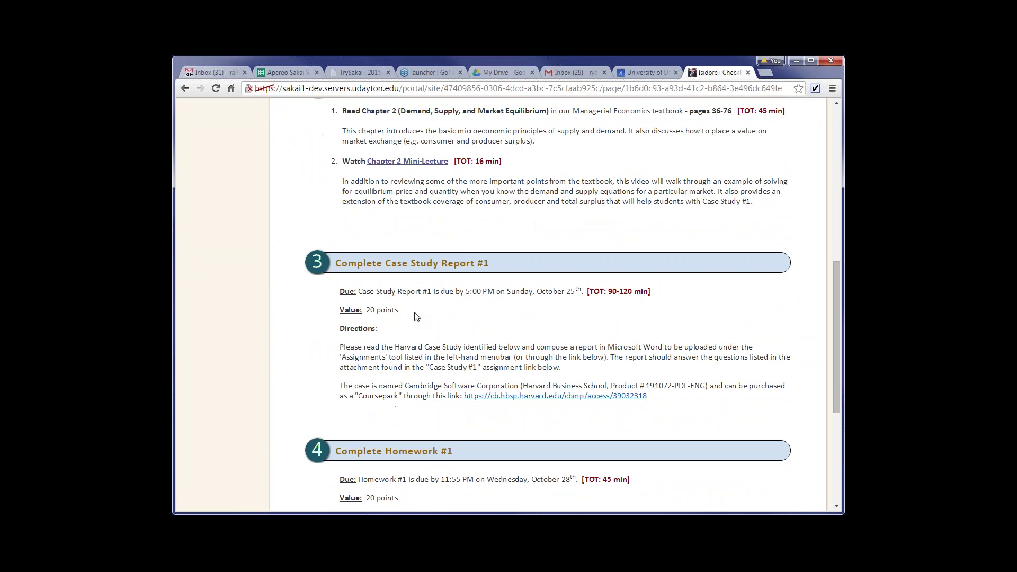
pyautogui.scroll(-2, 416, 316)
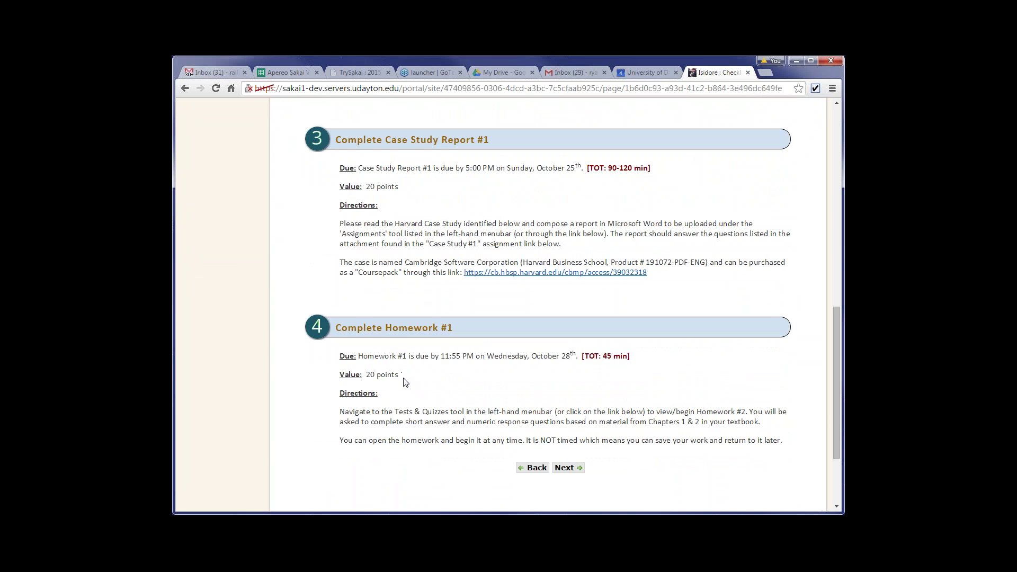
pyautogui.scroll(3, 406, 392)
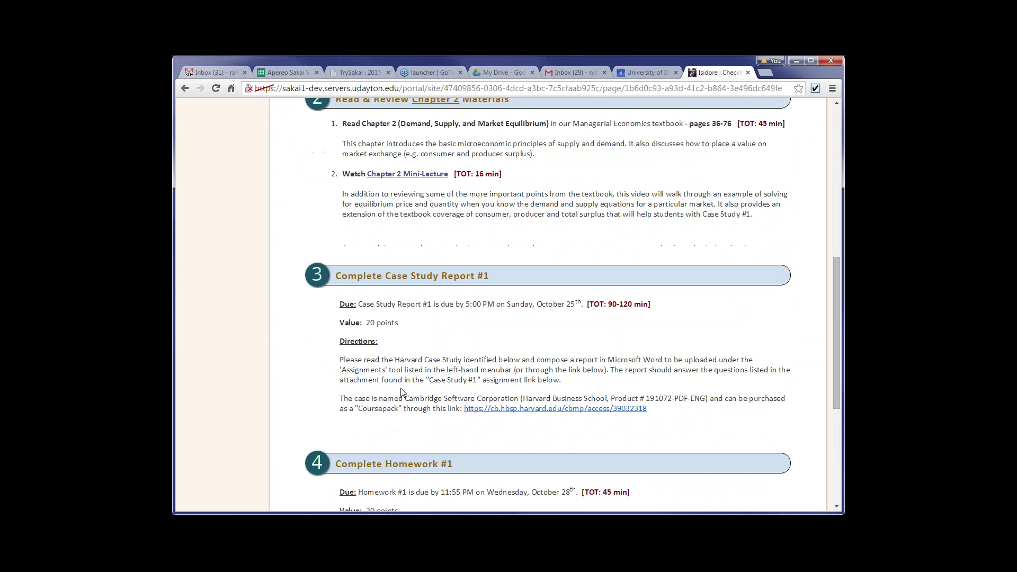
pyautogui.scroll(3, 398, 387)
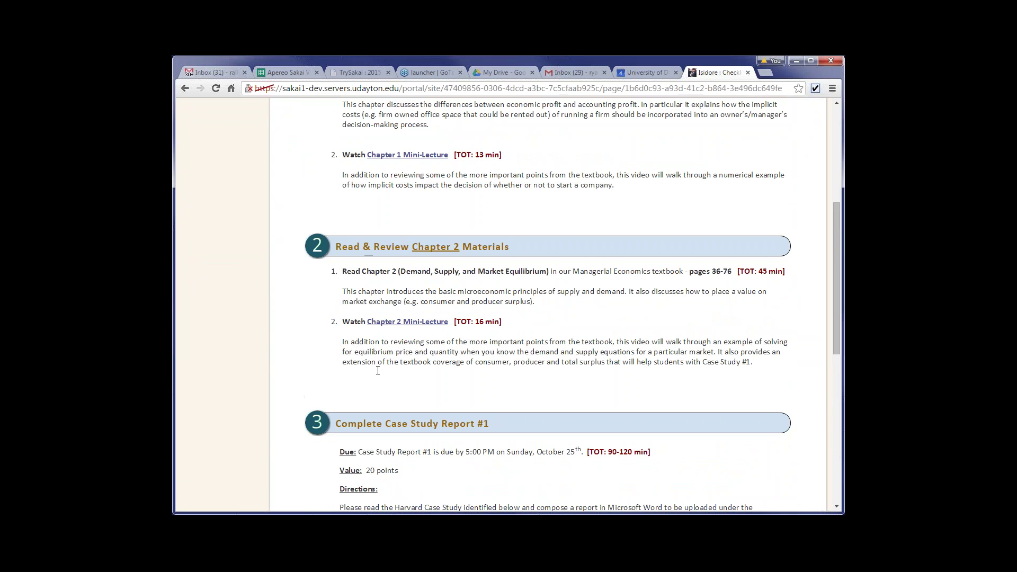
pyautogui.scroll(4, 378, 370)
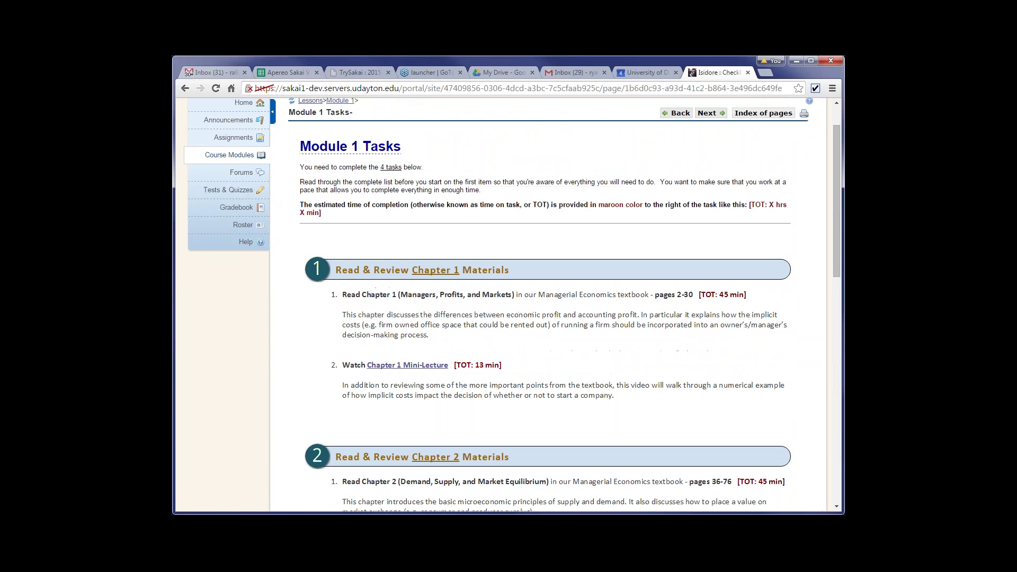
pyautogui.scroll(1, 397, 268)
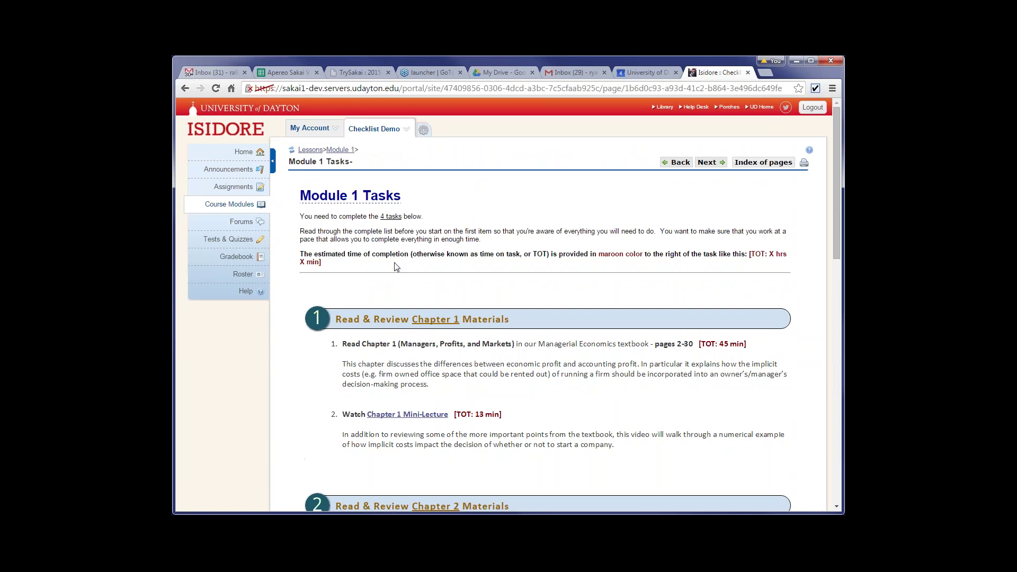
# On the tasks page of Module 1 w/ Checklist, tick Read Chapter 1 and Submit Homework #1, and toggle the first Watch Chapter 1 Mini-Lecture item.
pyautogui.click(318, 150)
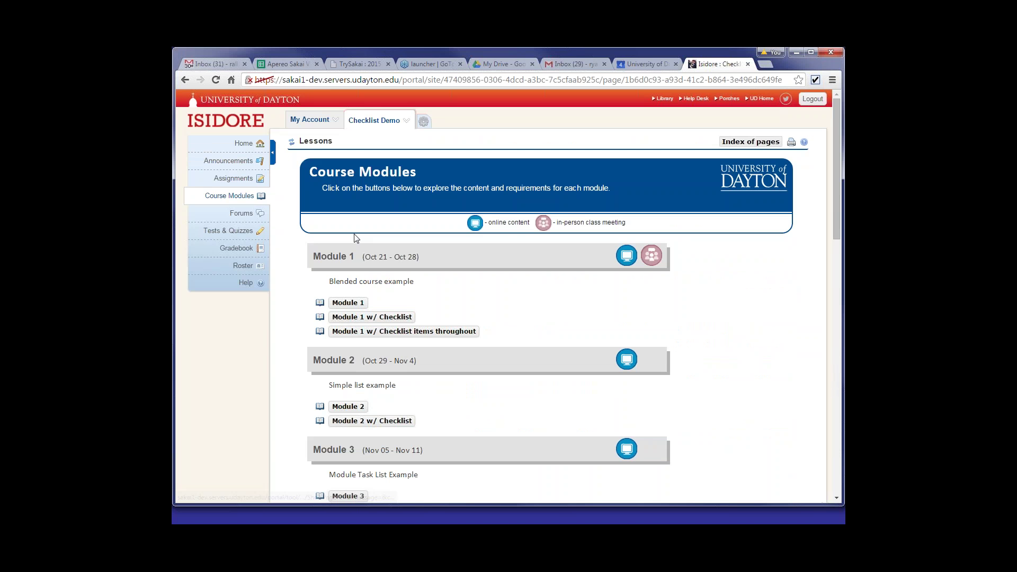
pyautogui.click(371, 317)
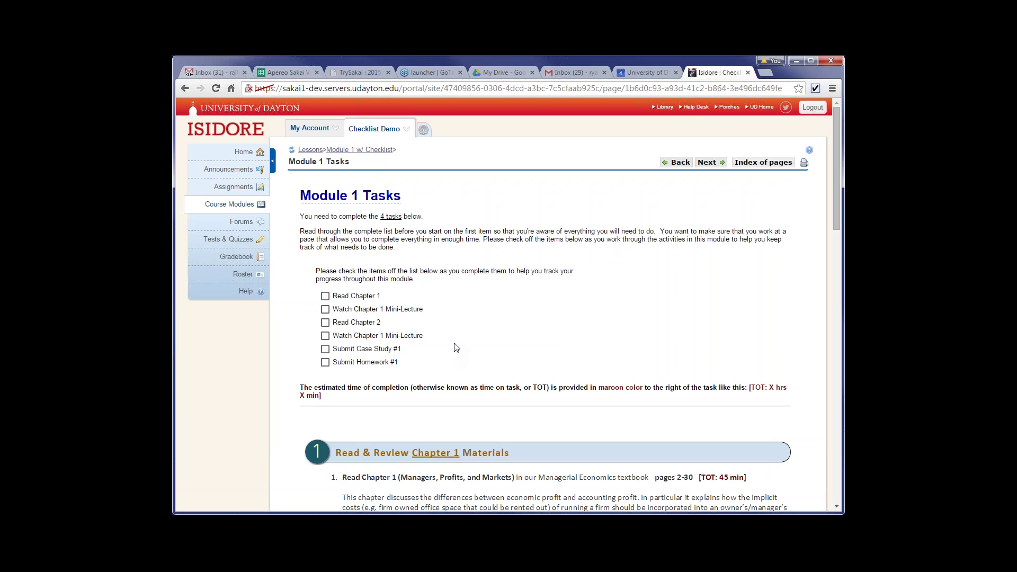
pyautogui.click(326, 296)
pyautogui.click(325, 310)
pyautogui.click(326, 310)
pyautogui.click(325, 362)
# Return to the module list and open the Module 1 Tasks (B) page of Module 1 w/ Checklist items throughout.
pyautogui.click(356, 152)
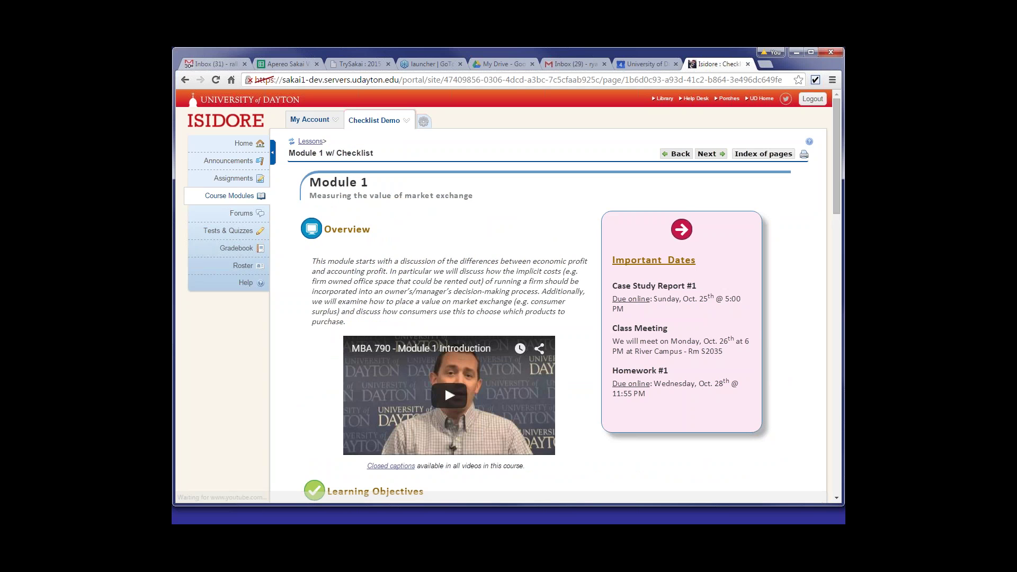
pyautogui.scroll(-3, 375, 262)
pyautogui.scroll(2, 375, 259)
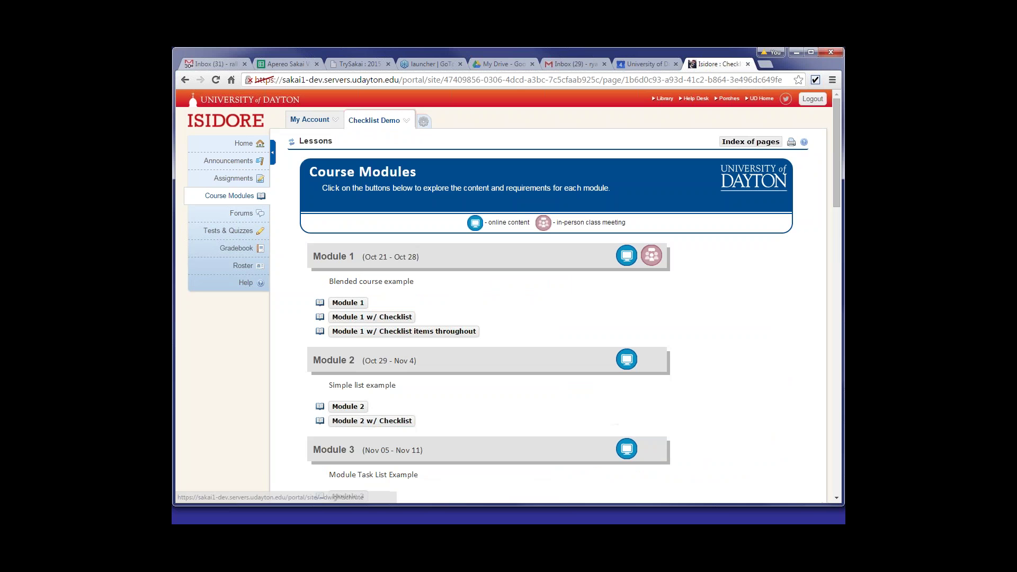
pyautogui.click(414, 332)
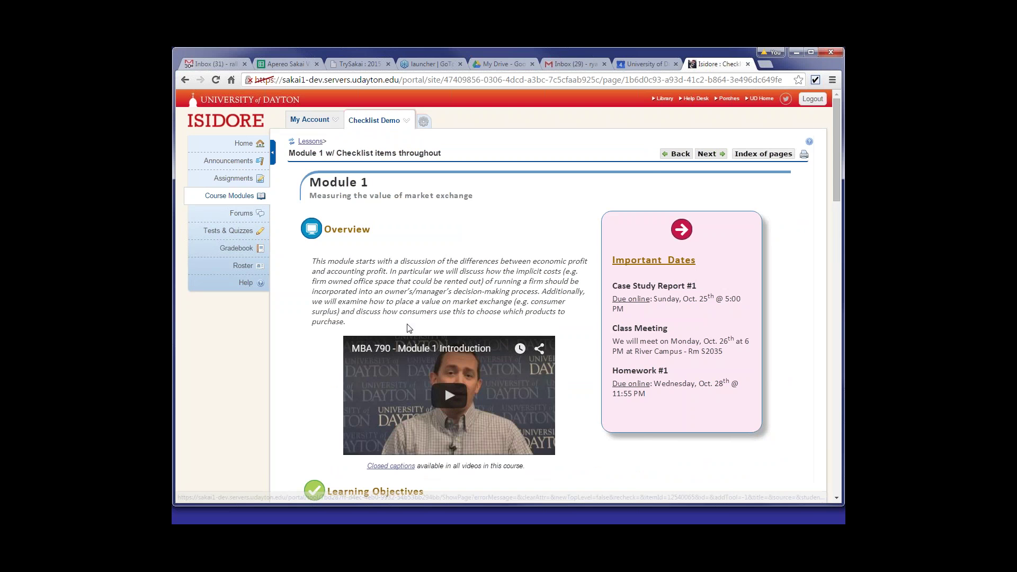
pyautogui.scroll(-4, 409, 329)
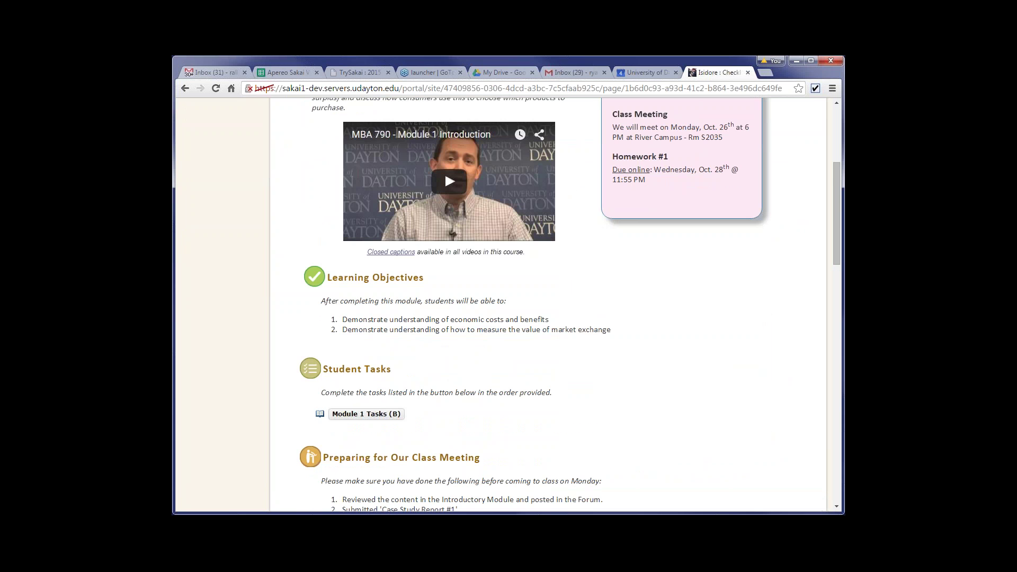
pyautogui.click(366, 413)
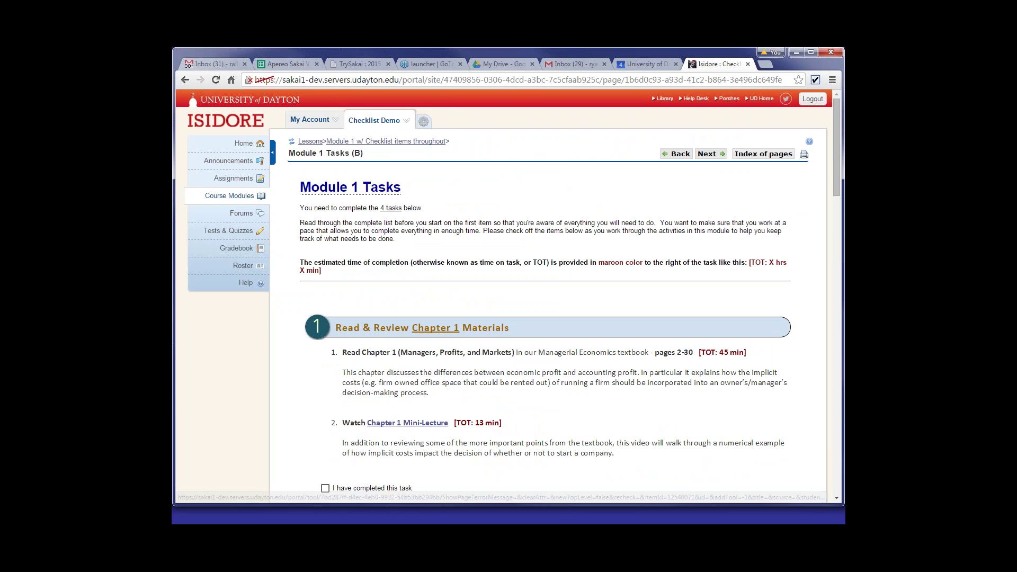
# Mark the Chapter 1 materials, Chapter 2 materials and Case Study Report #1 tasks as completed.
pyautogui.scroll(-4, 342, 253)
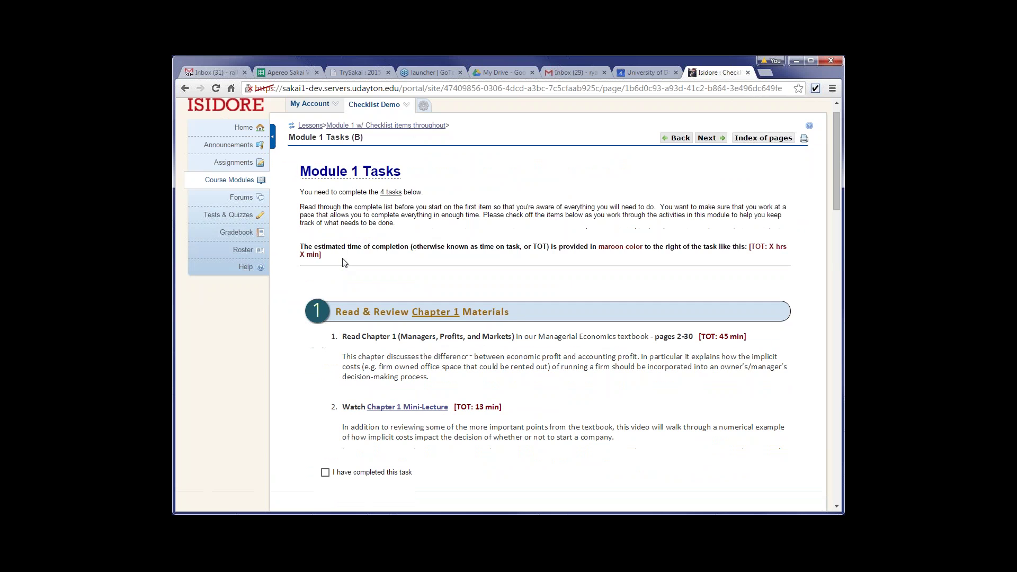
pyautogui.click(325, 300)
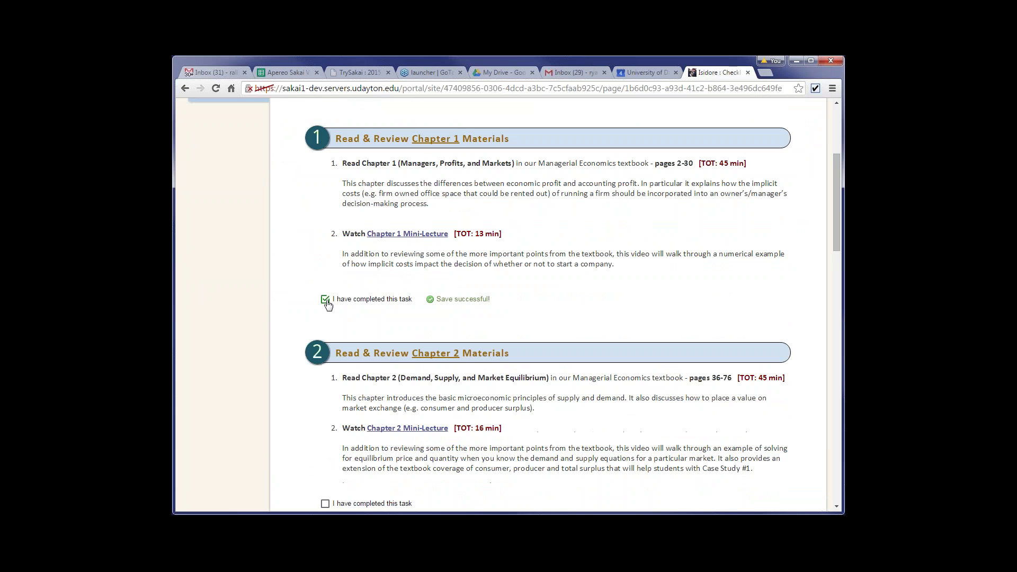
pyautogui.scroll(-2, 326, 304)
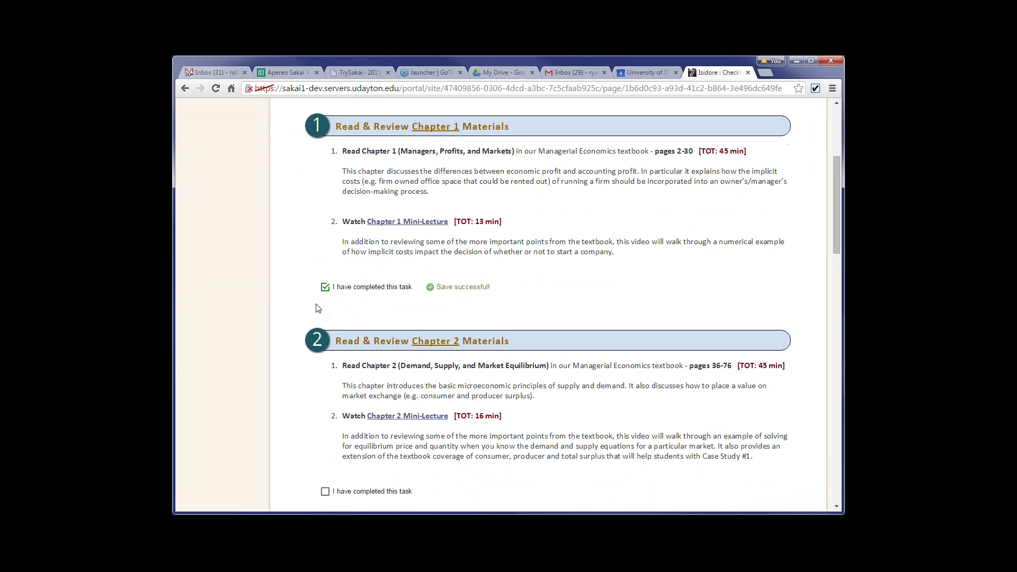
pyautogui.click(325, 393)
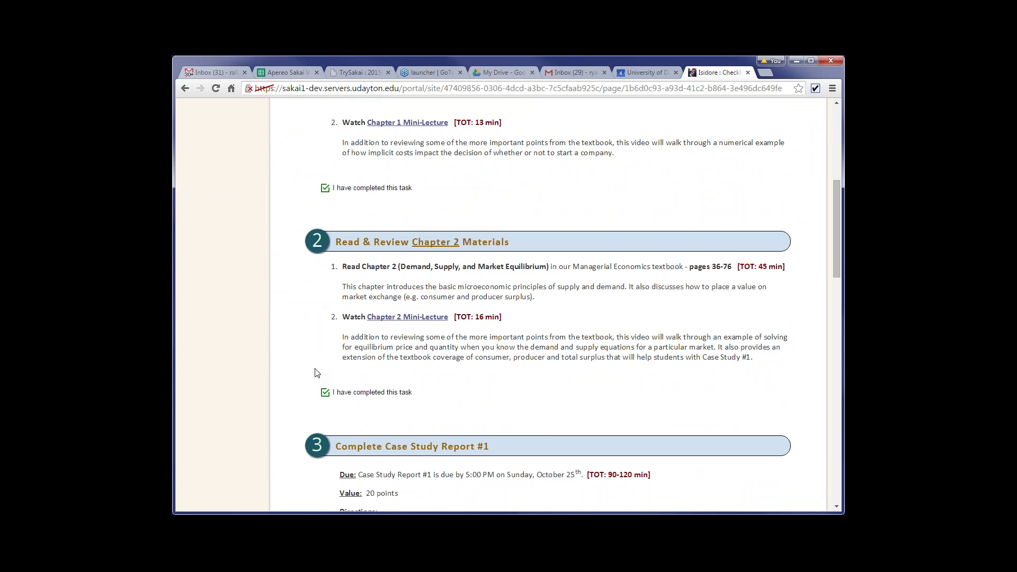
pyautogui.scroll(-2, 317, 373)
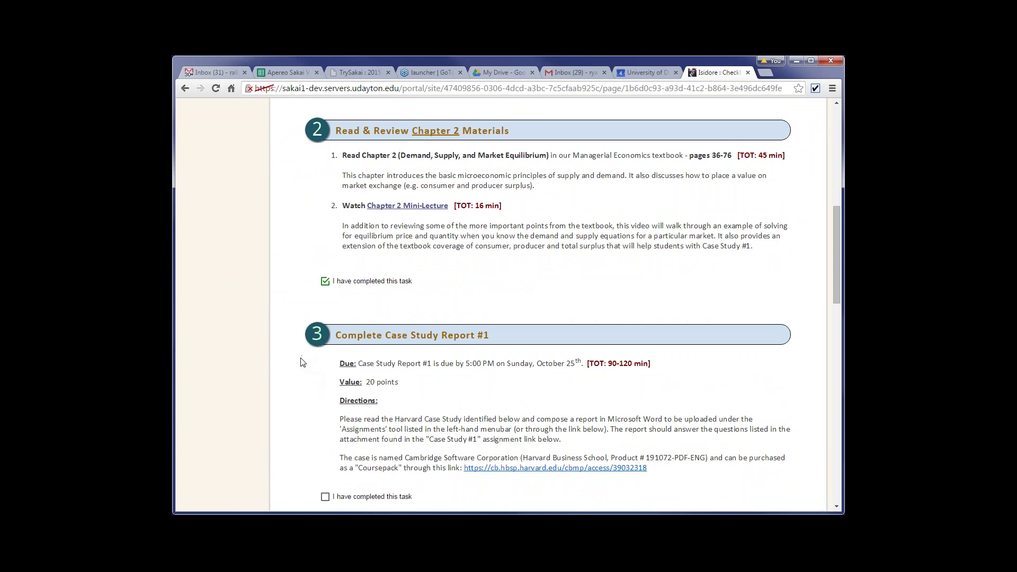
pyautogui.scroll(-1, 301, 363)
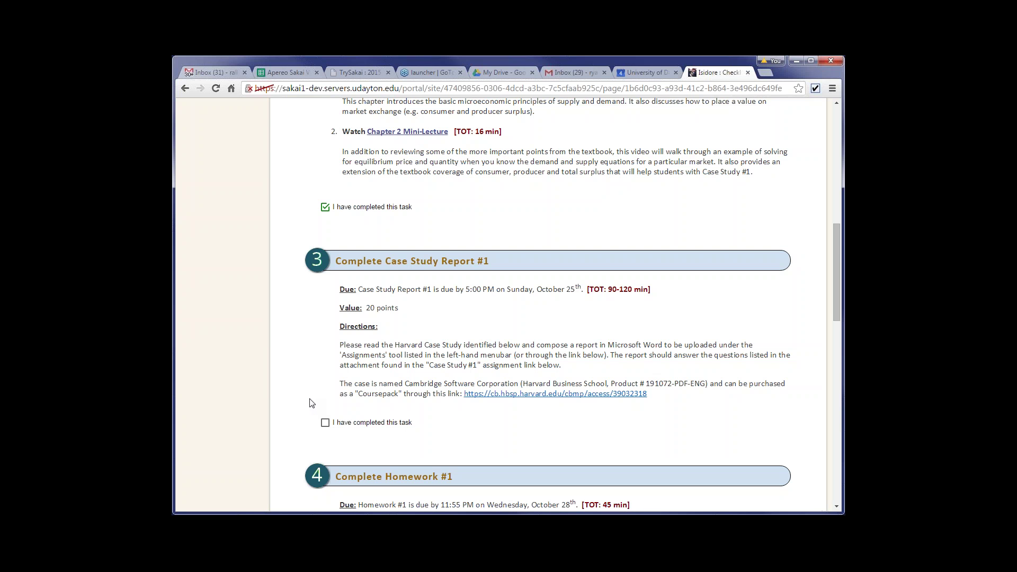
pyautogui.click(325, 423)
# Go back to the Lessons module list and open the Module 2 page without a checklist.
pyautogui.scroll(7, 313, 386)
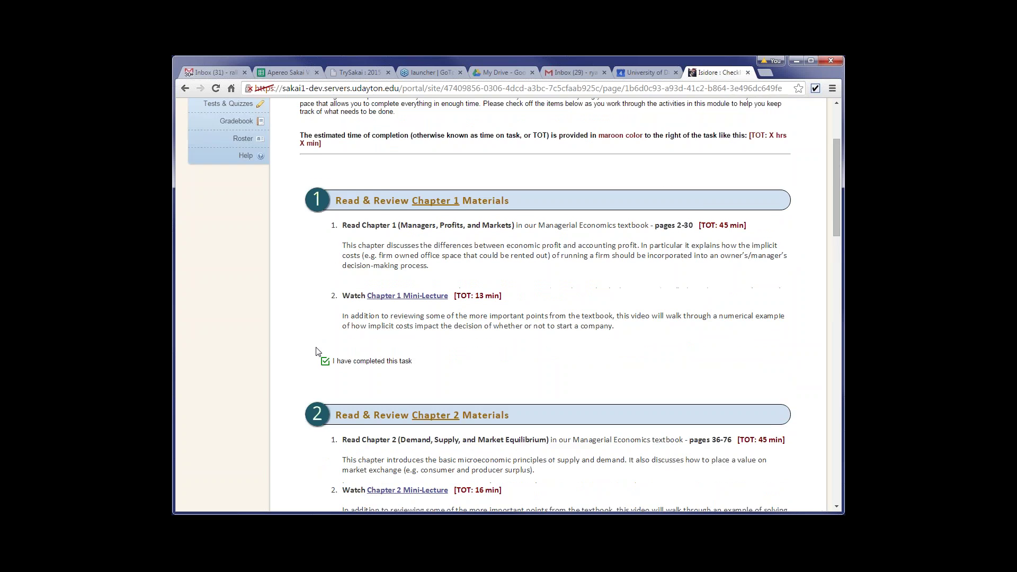
pyautogui.scroll(2, 317, 352)
pyautogui.scroll(1, 313, 154)
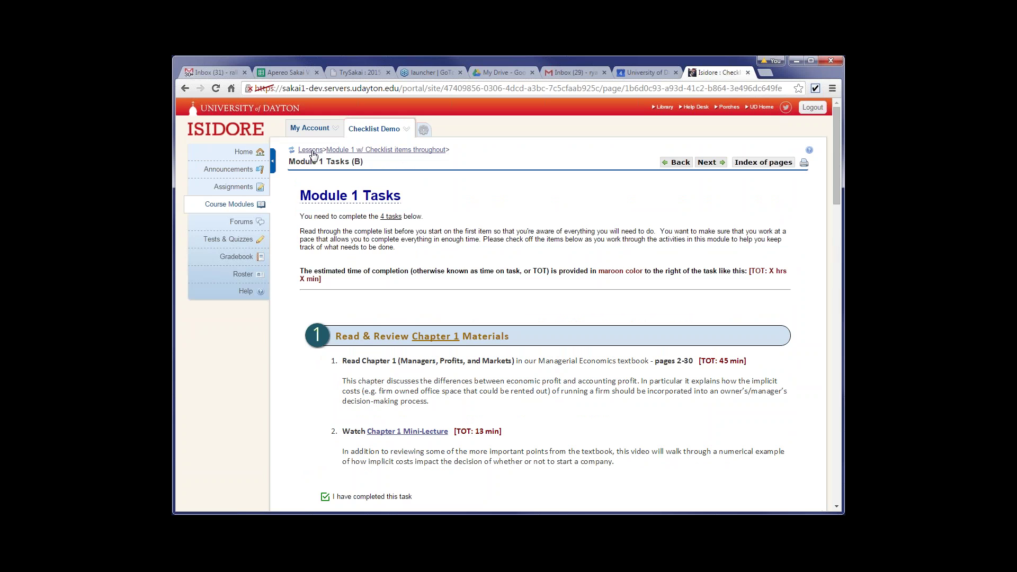
pyautogui.click(312, 151)
pyautogui.scroll(-1, 360, 407)
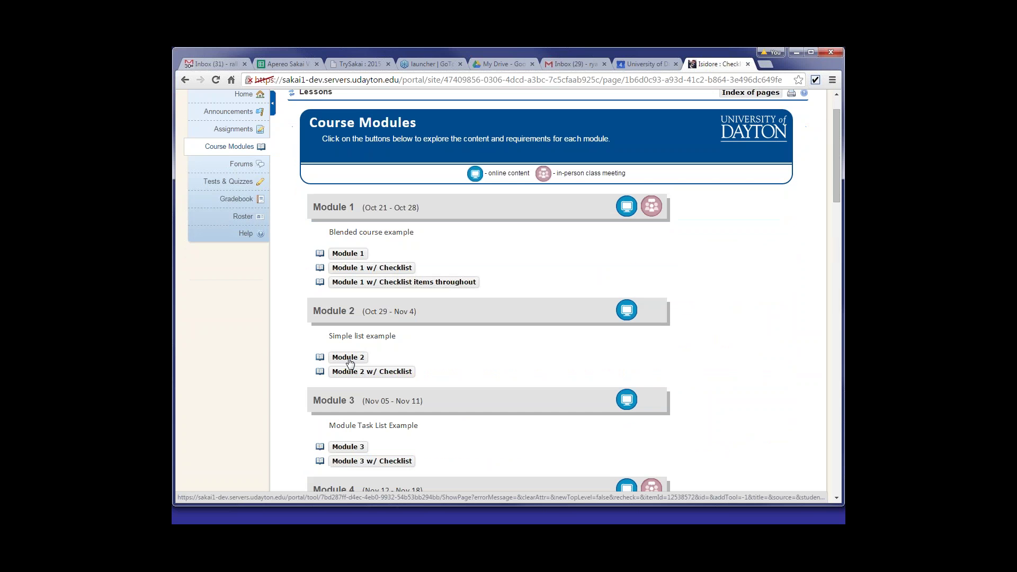
pyautogui.click(348, 358)
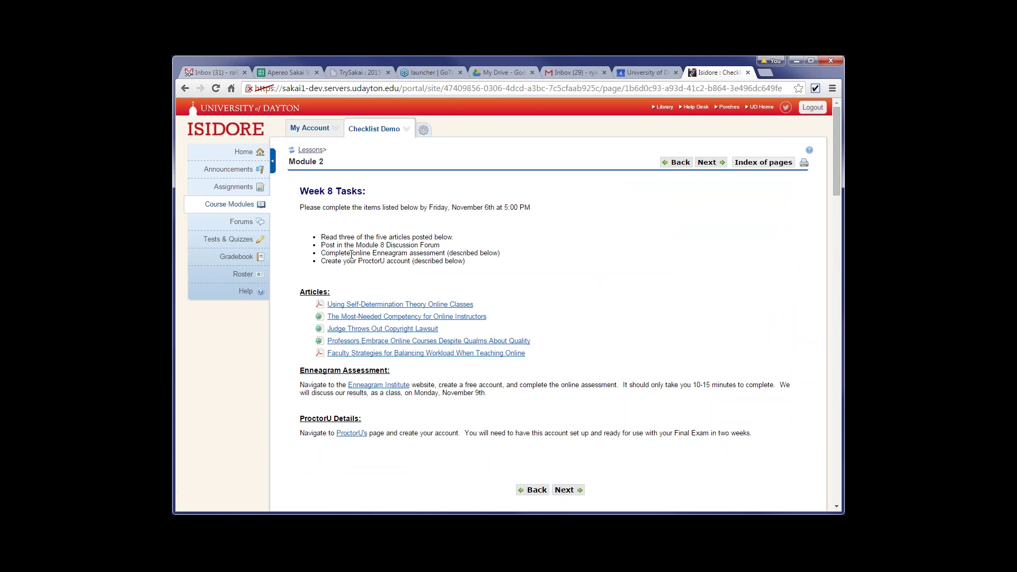
# Review the bulleted Week 8 tasks on the Module 2 page and open the following Module 2 w/ Checklist page.
pyautogui.moveTo(340, 229); pyautogui.dragTo(365, 262)
pyautogui.click(365, 271)
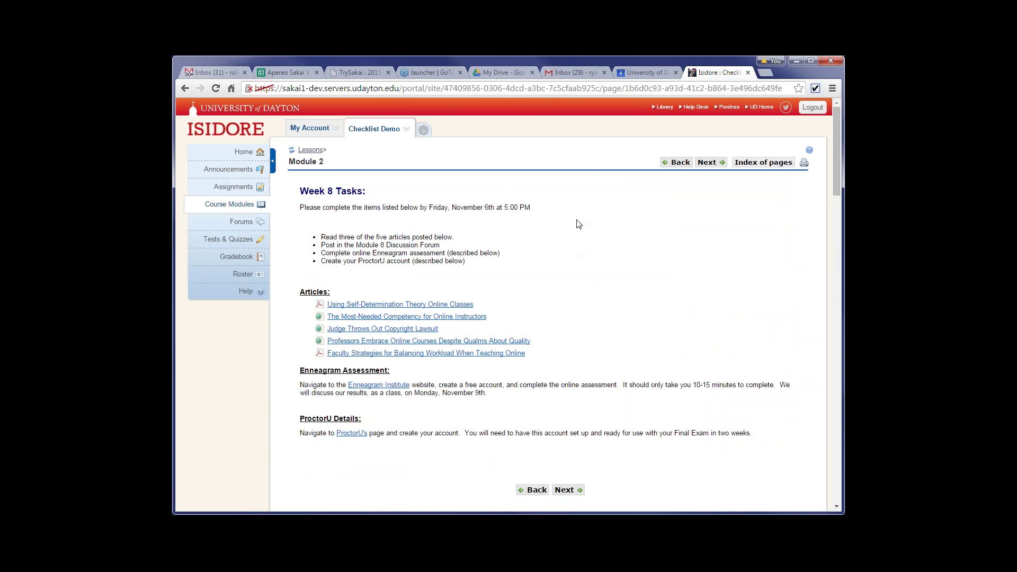
pyautogui.click(708, 165)
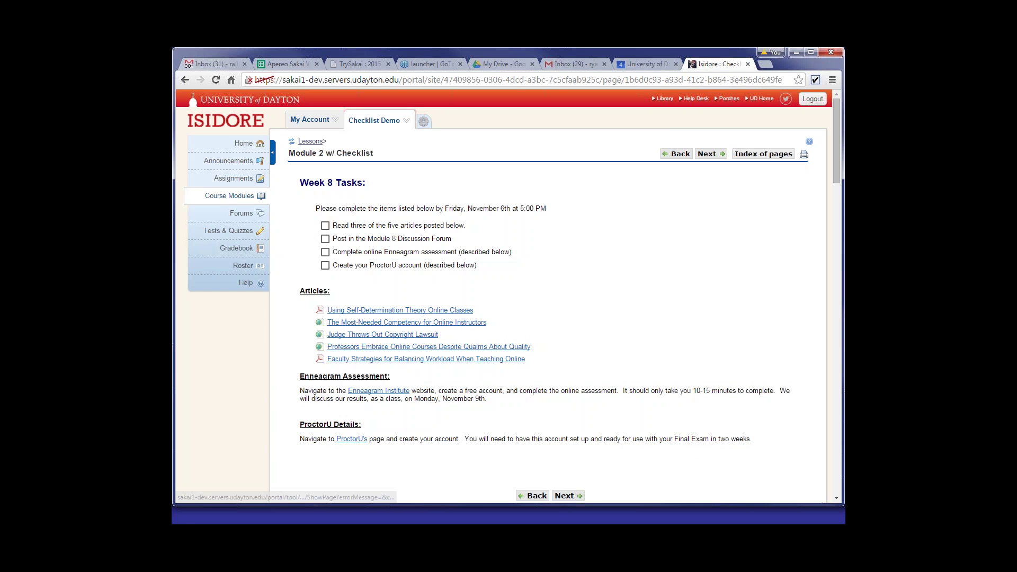
# Check off all four Week 8 tasks in the Module 2 checklist: articles, discussion forum post, Enneagram assessment and ProctorU account.
pyautogui.click(326, 225)
pyautogui.click(325, 238)
pyautogui.click(325, 251)
pyautogui.click(325, 265)
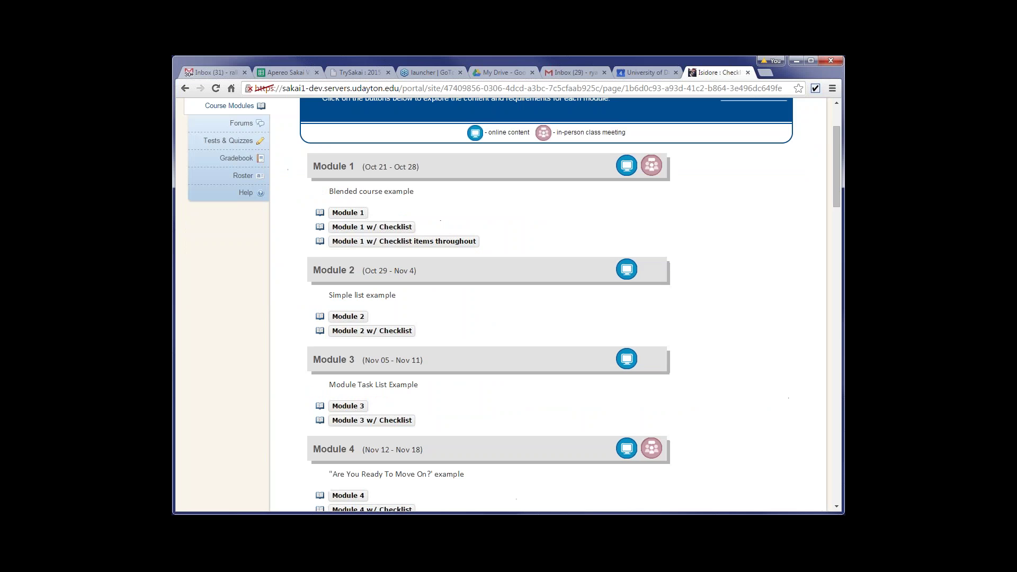
# From the module list, open the Module 4 page and continue to the Module 4 w/ Checklist page.
pyautogui.scroll(-2, 355, 272)
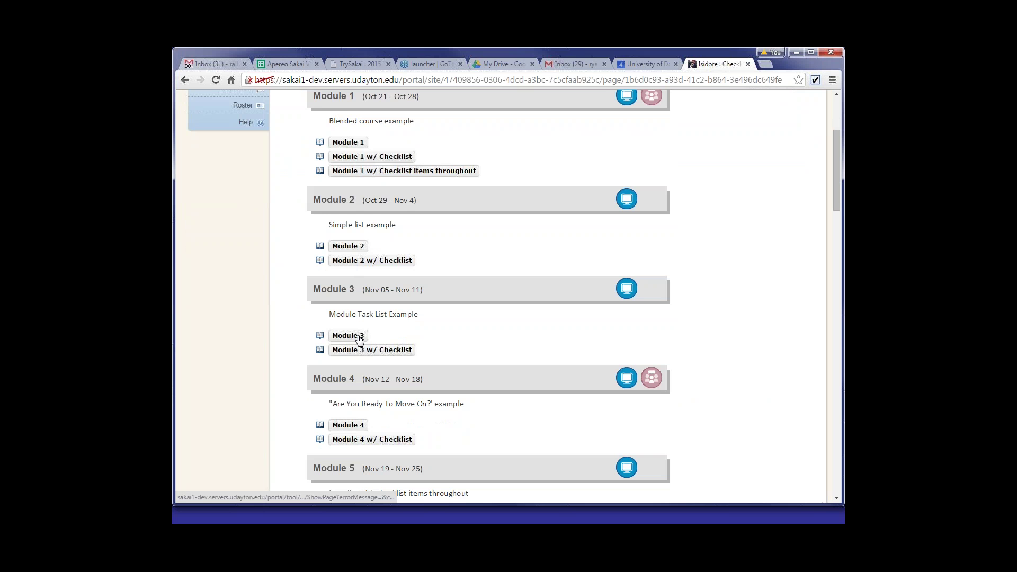
pyautogui.click(352, 429)
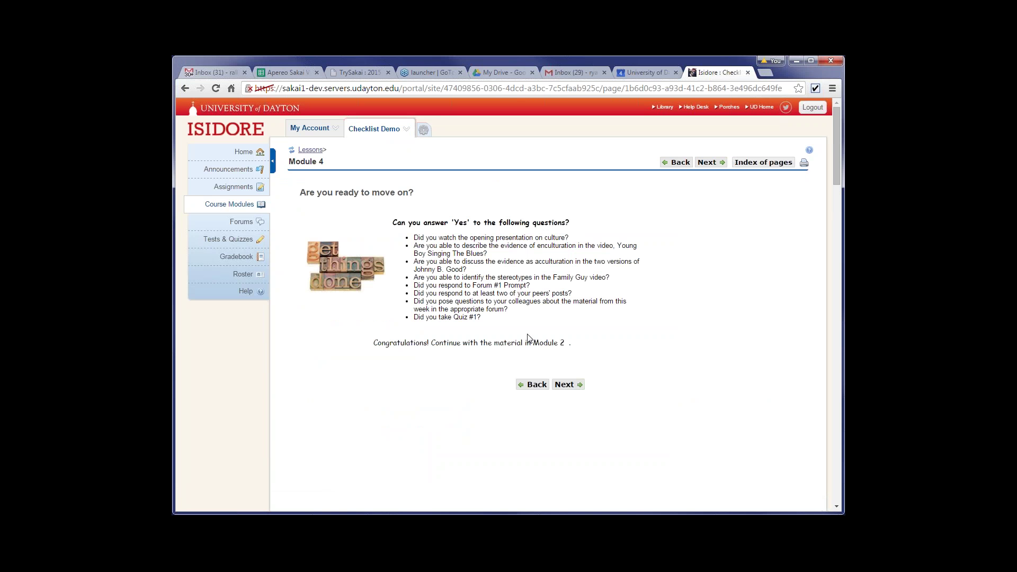
pyautogui.click(575, 384)
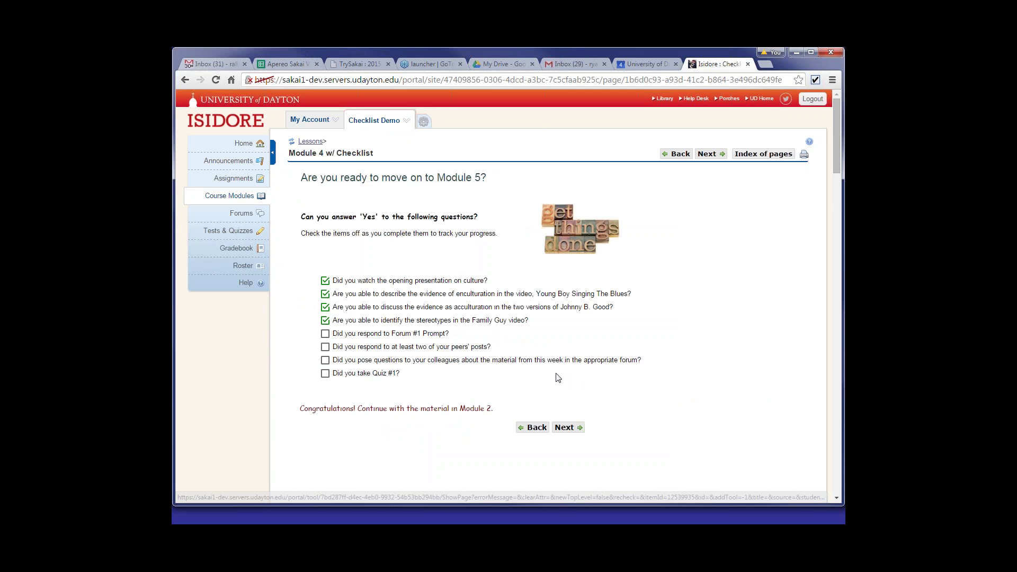
# Tick "Did you respond to Forum #1 Prompt?" in the Module 4 checklist and move on to the following page.
pyautogui.click(325, 333)
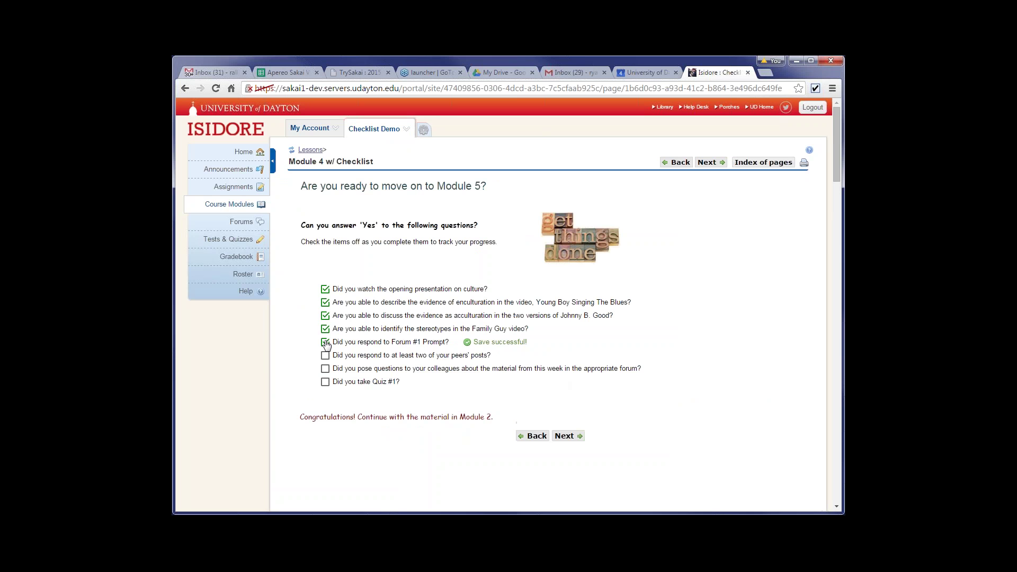
pyautogui.click(324, 315)
pyautogui.click(325, 355)
pyautogui.click(325, 358)
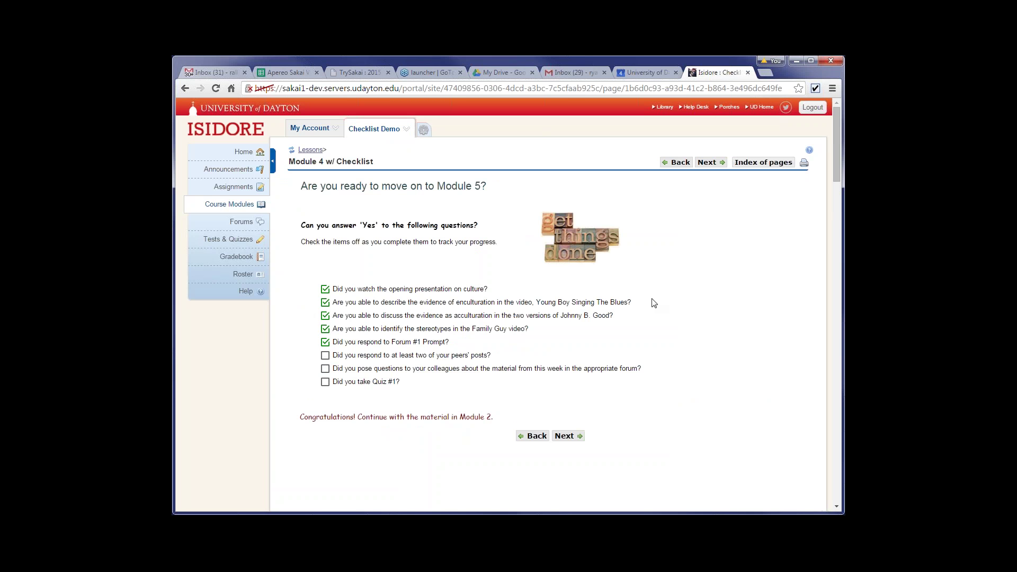
pyautogui.click(720, 164)
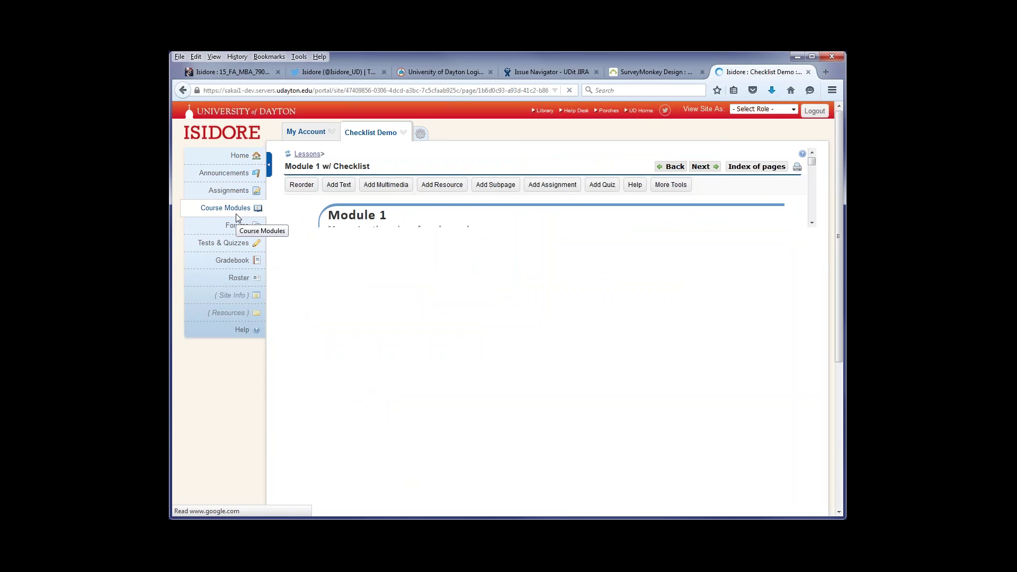
# In the instructor's view of the site, return to the Lessons list and open Module 1 Tasks within Module 1 w/ Checklist.
pyautogui.click(302, 155)
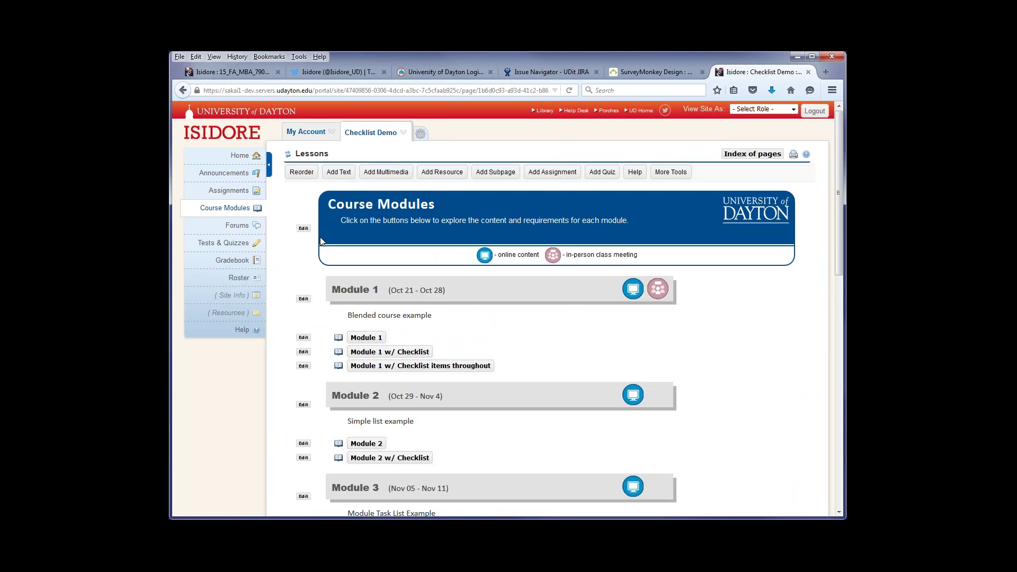
pyautogui.scroll(-1, 313, 301)
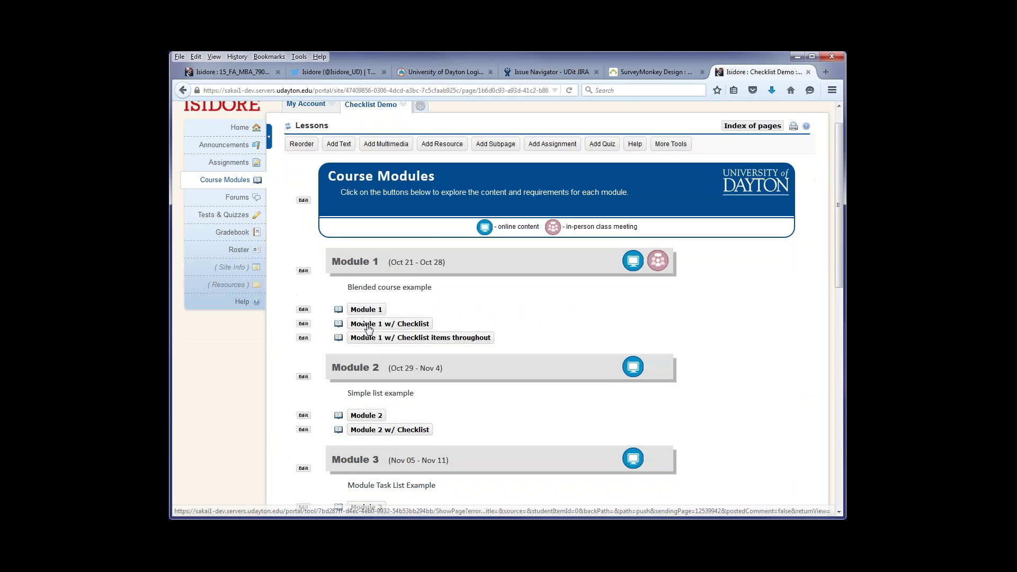
pyautogui.click(368, 326)
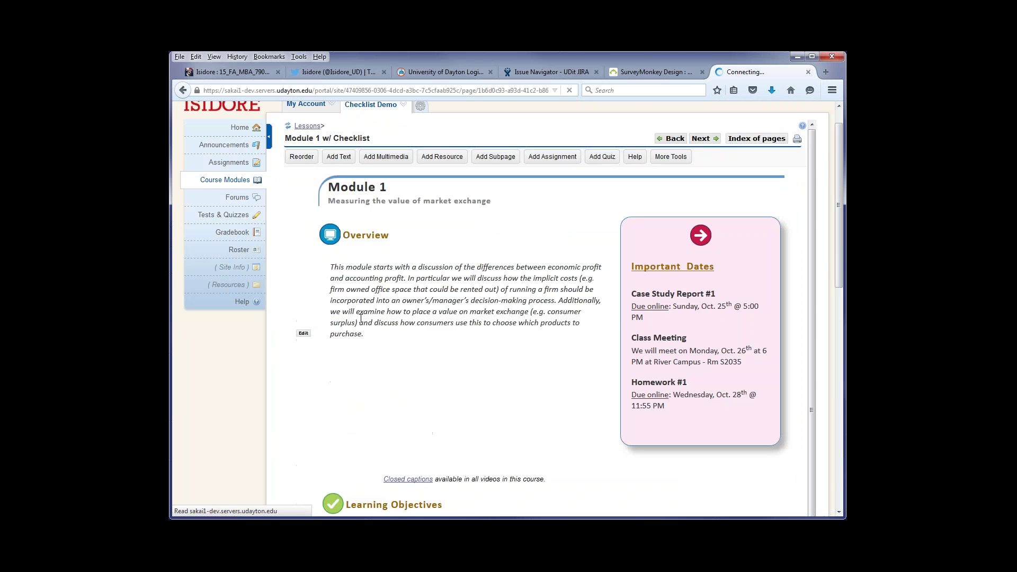
pyautogui.scroll(-10, 359, 282)
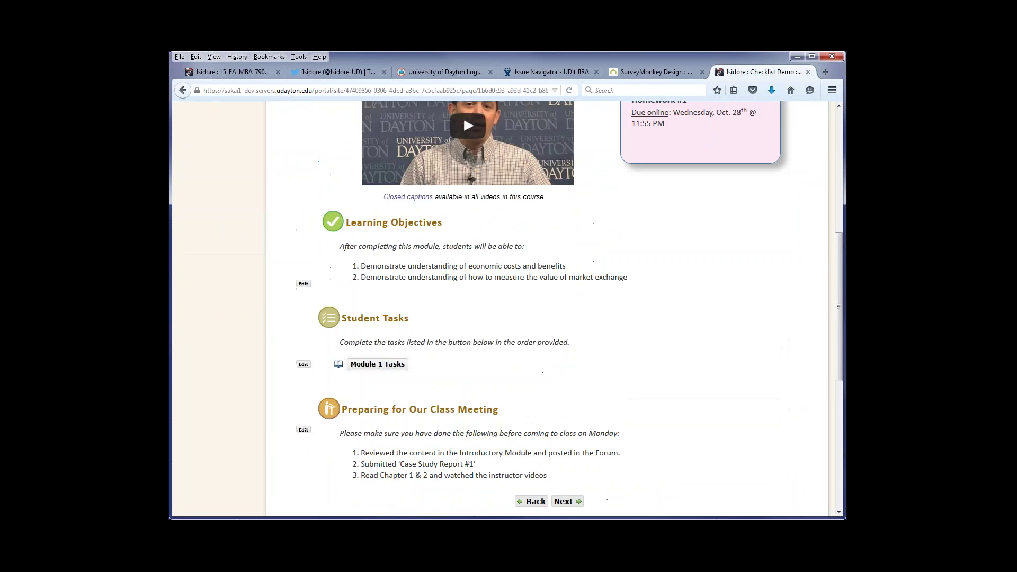
pyautogui.click(359, 281)
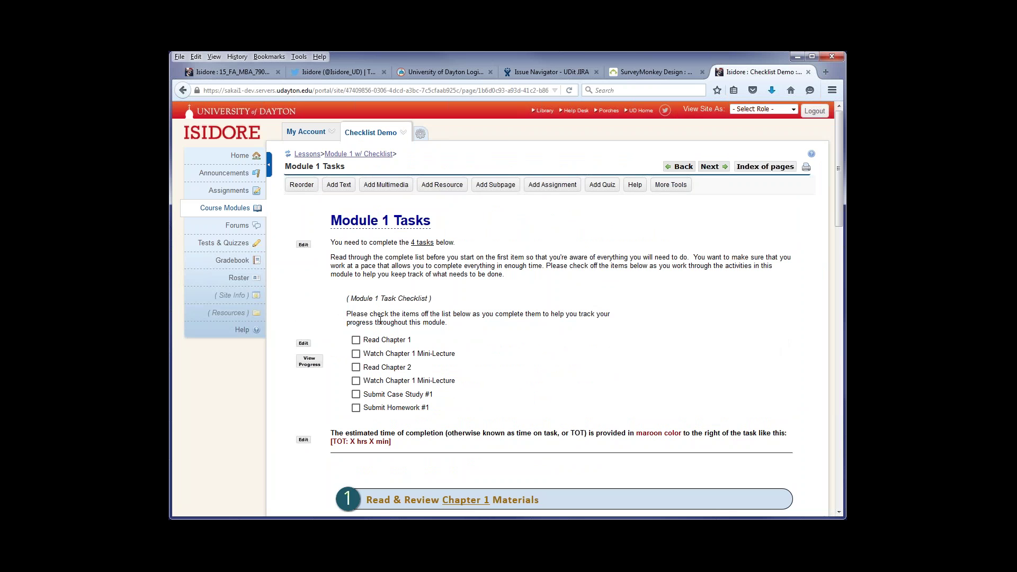
# Edit the Module 1 Task Checklist, moving Submit Homework #1 above Submit Case Study #1, and save it.
pyautogui.click(303, 344)
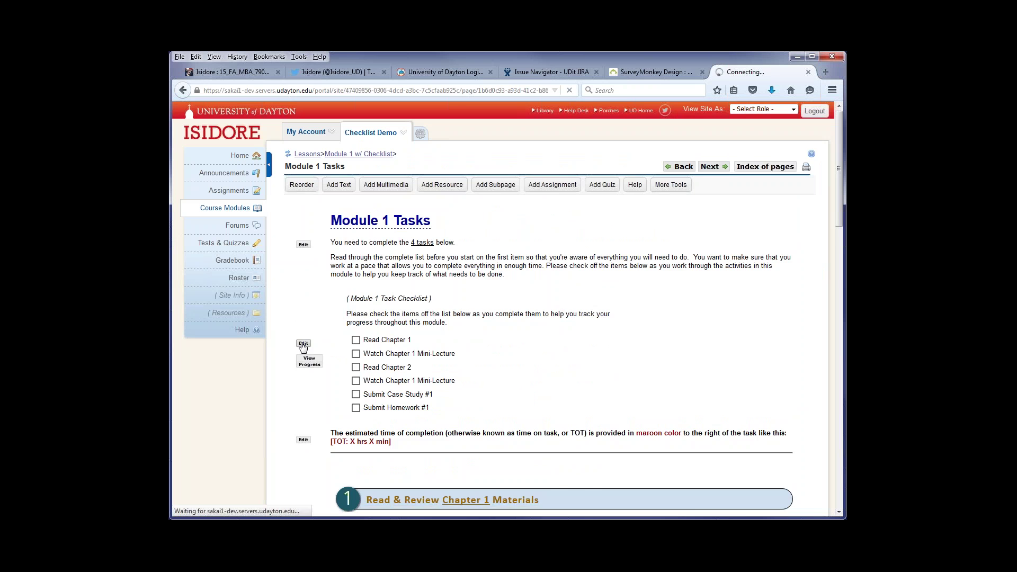
pyautogui.moveTo(503, 420); pyautogui.dragTo(507, 397)
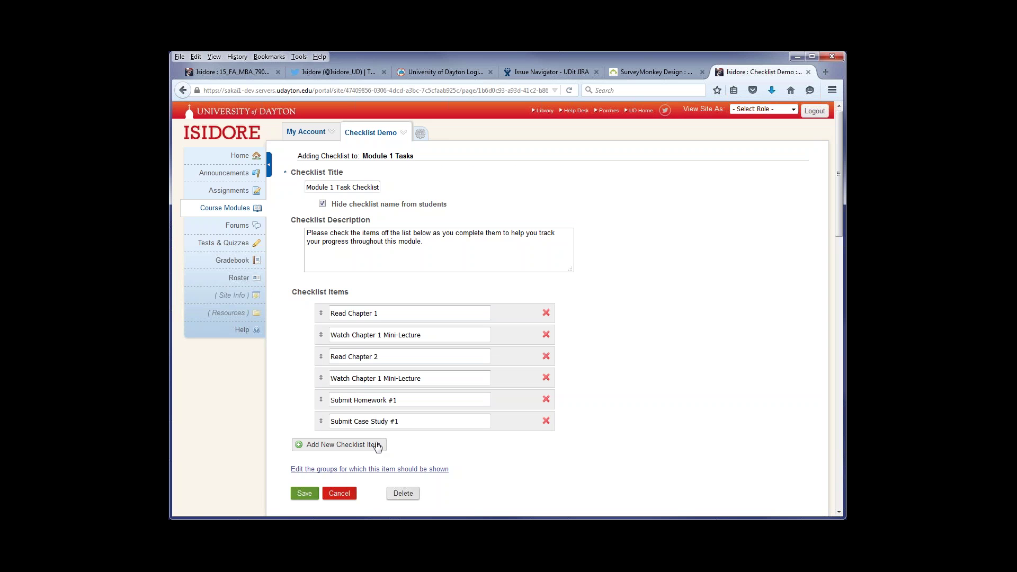
pyautogui.click(312, 496)
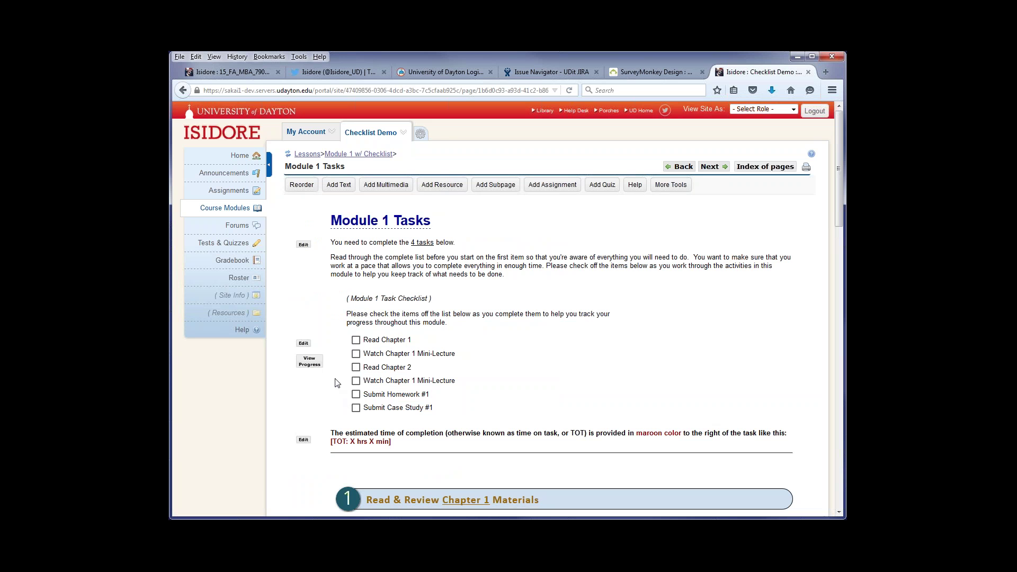
# View the students' progress for the Module 1 Task Checklist and look through the whole table.
pyautogui.click(312, 365)
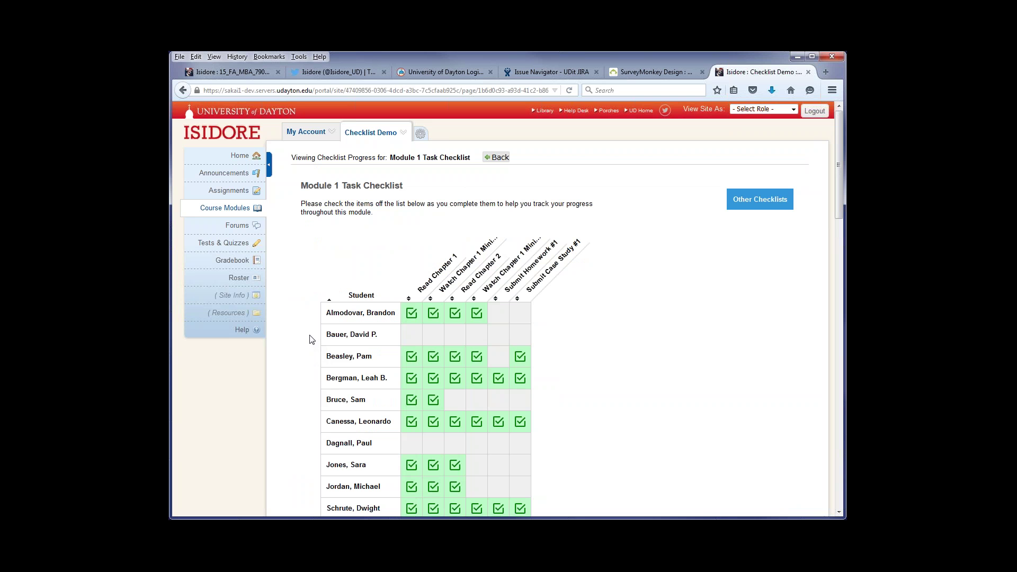
pyautogui.scroll(-2, 311, 339)
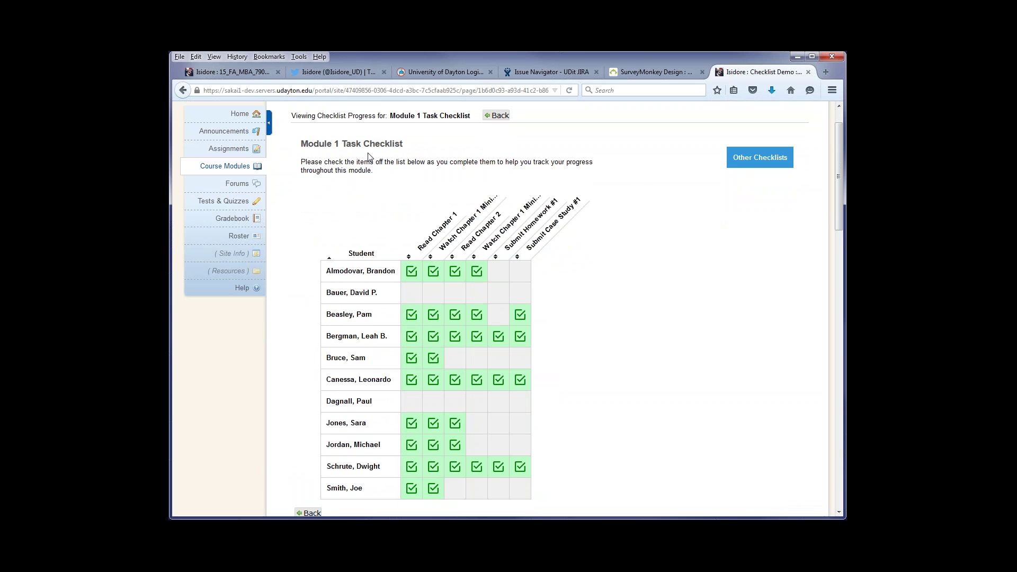
pyautogui.scroll(-1, 398, 270)
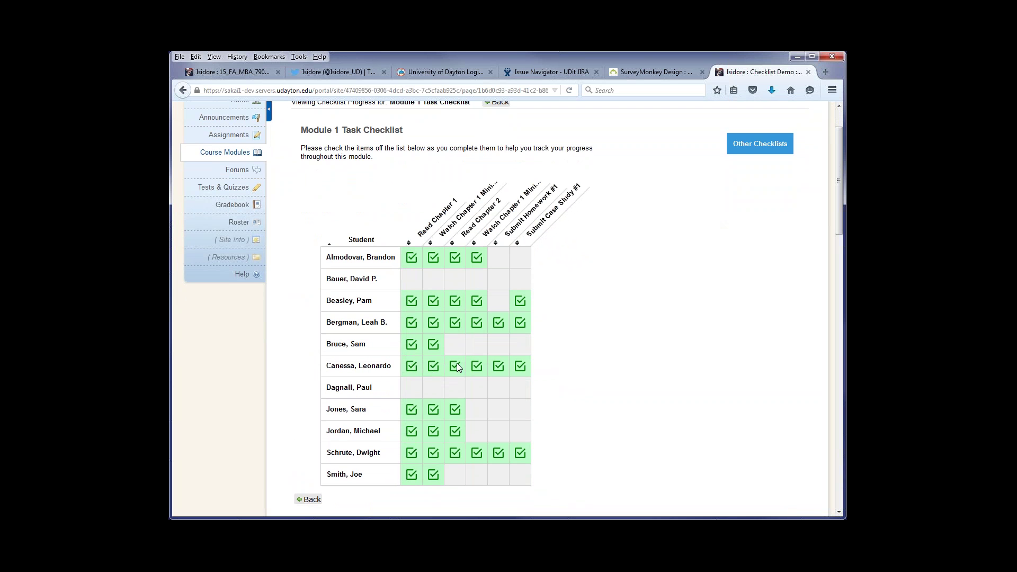
# Switch to the progress table of the Module 2 Checklist, examine it, and return to the Module 1 Tasks page.
pyautogui.click(741, 145)
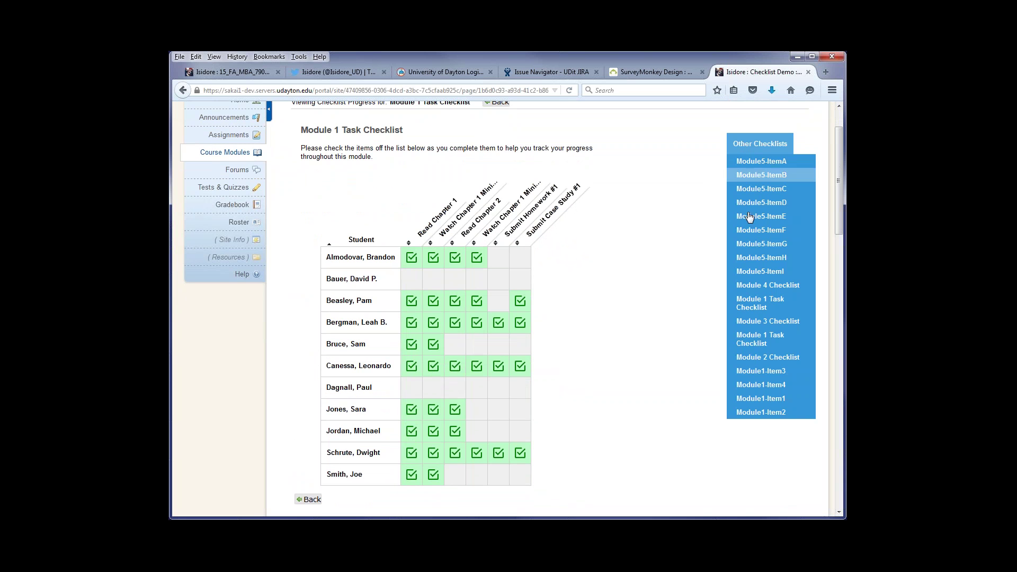
pyautogui.click(778, 360)
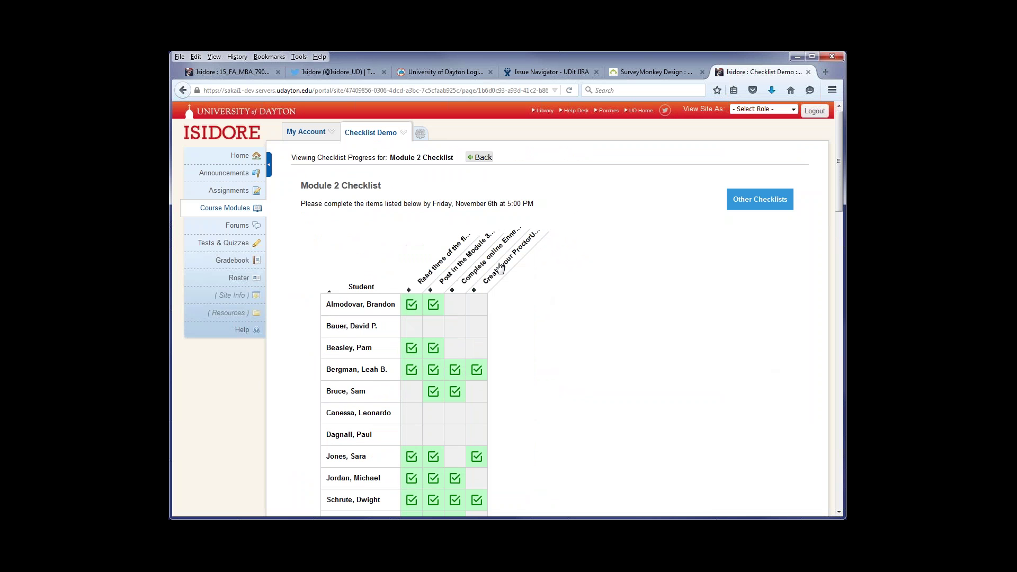
pyautogui.scroll(-2, 504, 348)
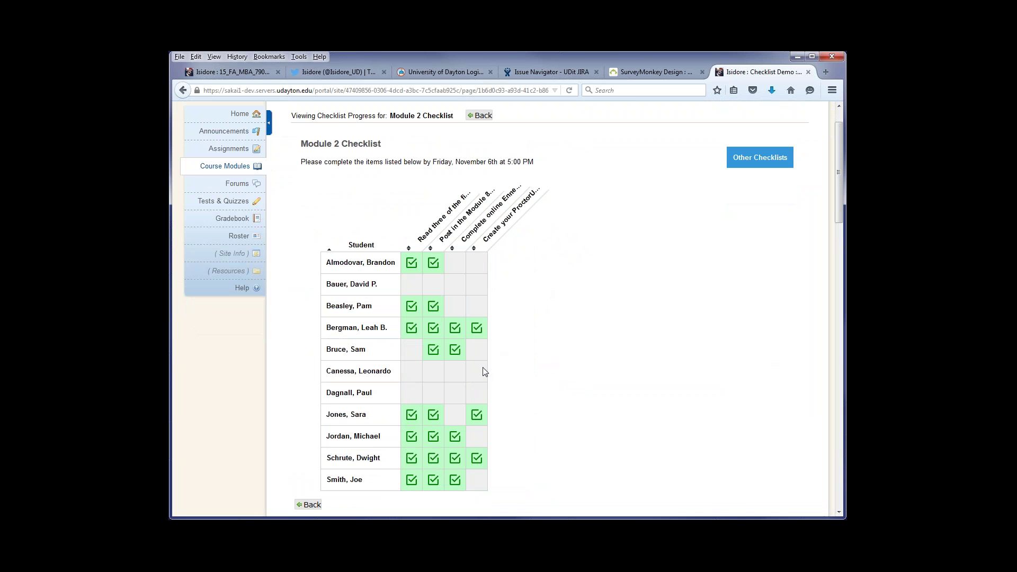
pyautogui.scroll(2, 482, 371)
pyautogui.click(480, 158)
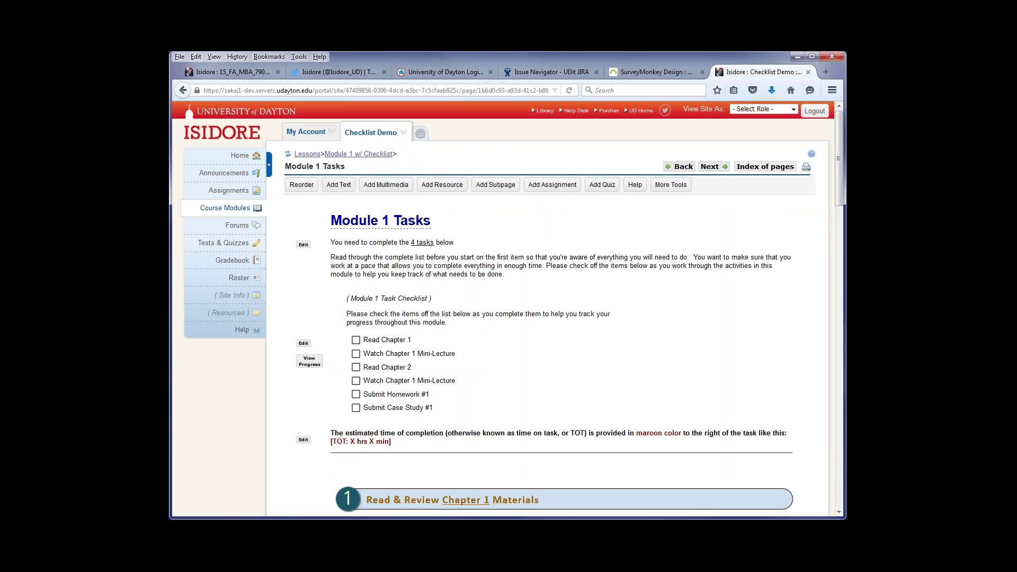
# Start adding a checklist to the Module 1 Tasks page, titled "Test", with its name hidden from students.
pyautogui.click(664, 188)
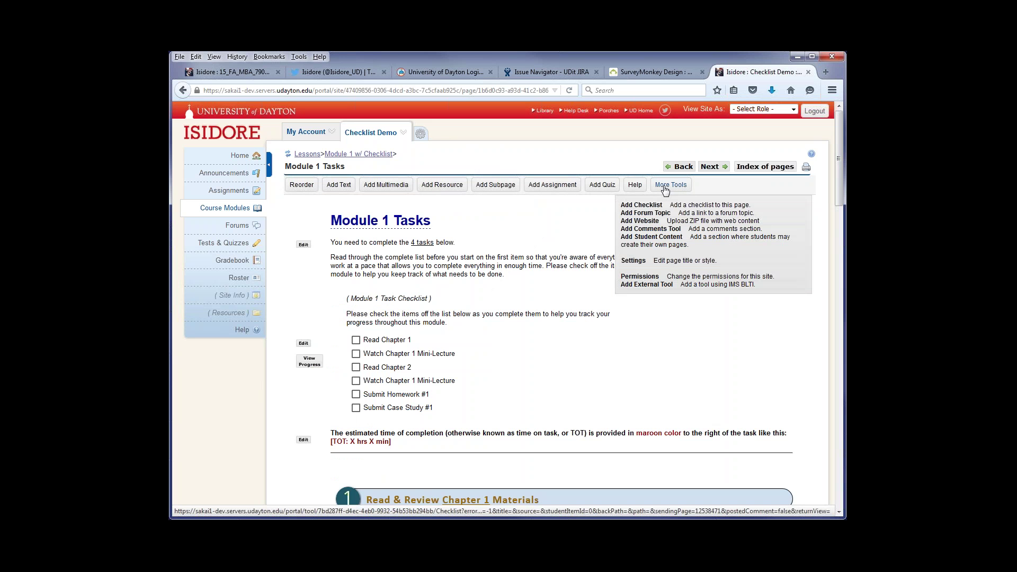
pyautogui.click(655, 206)
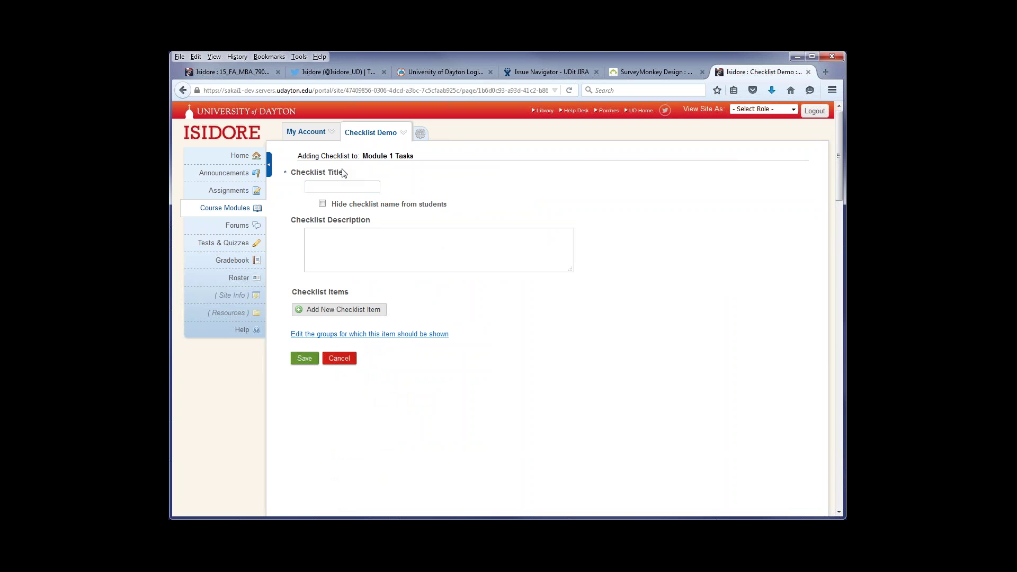
pyautogui.write('Test')
pyautogui.click(322, 203)
# Add one checklist item reading "Completed?" and save the Test checklist.
pyautogui.click(347, 311)
pyautogui.click(347, 314)
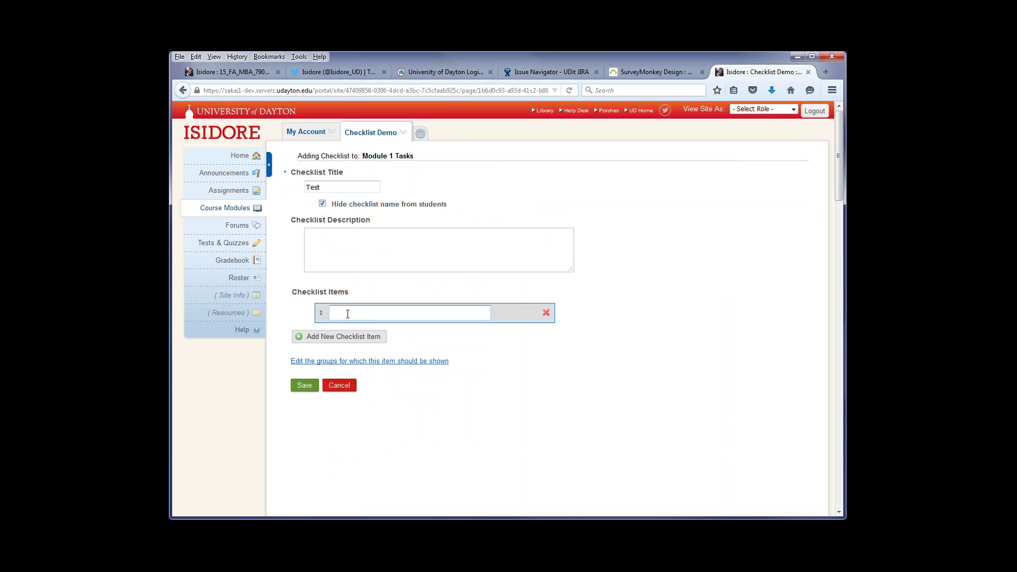
pyautogui.write('CompleteD')
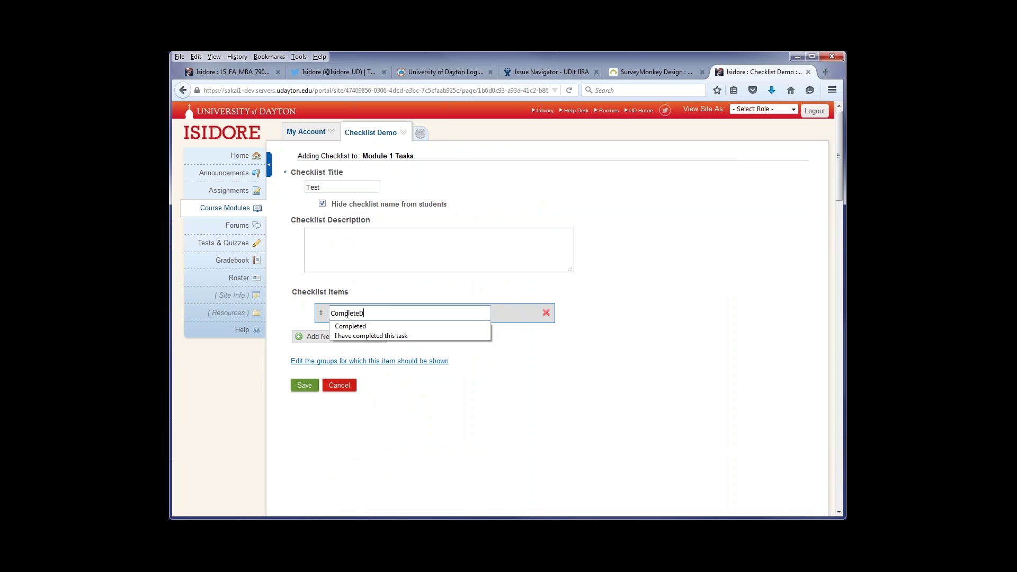
pyautogui.press('BackSpace')
pyautogui.write('d?')
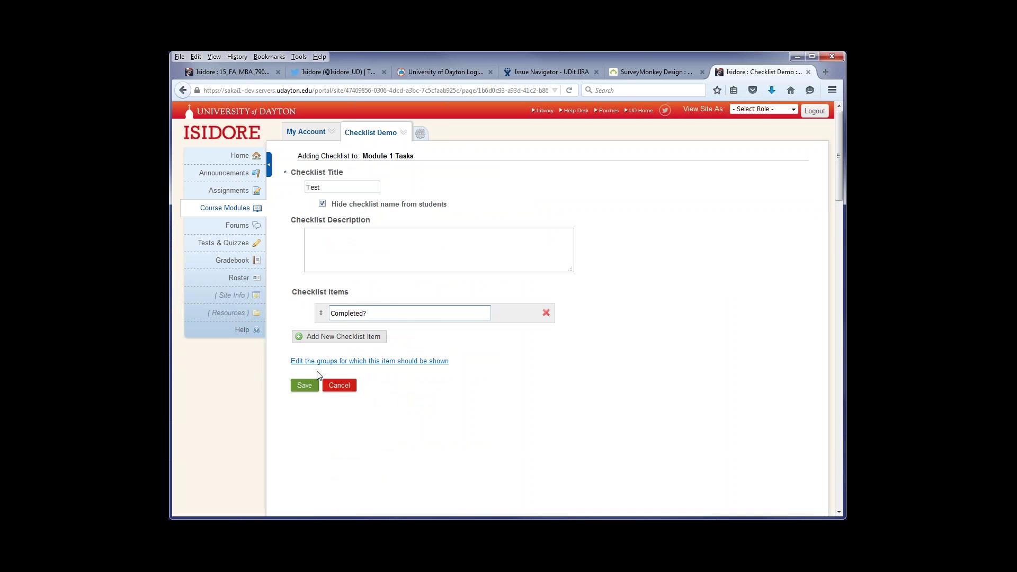
pyautogui.click(305, 385)
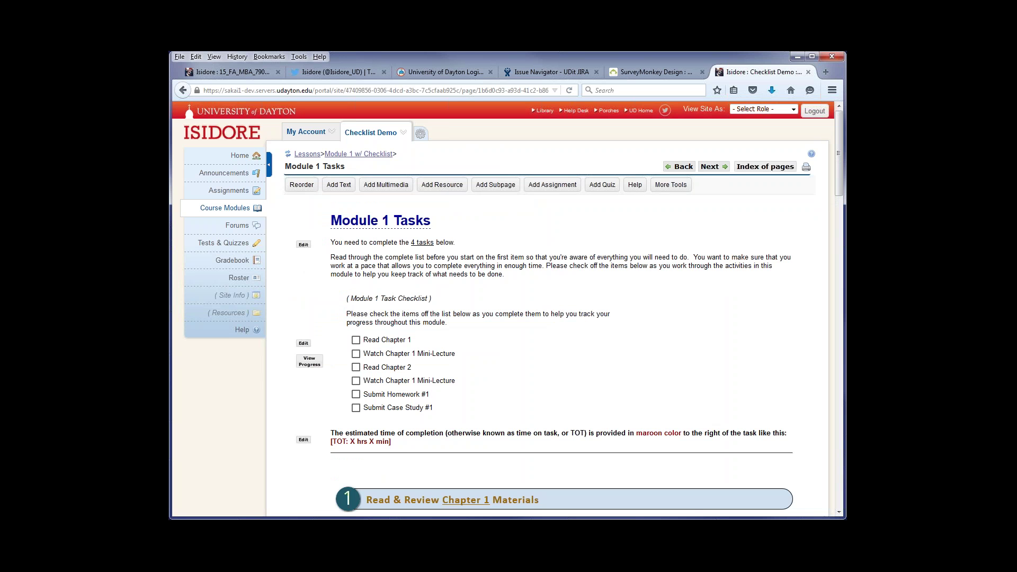
# Check and uncheck the Completed? item of the Test checklist at the end of the Module 1 Tasks page.
pyautogui.scroll(-10, 310, 390)
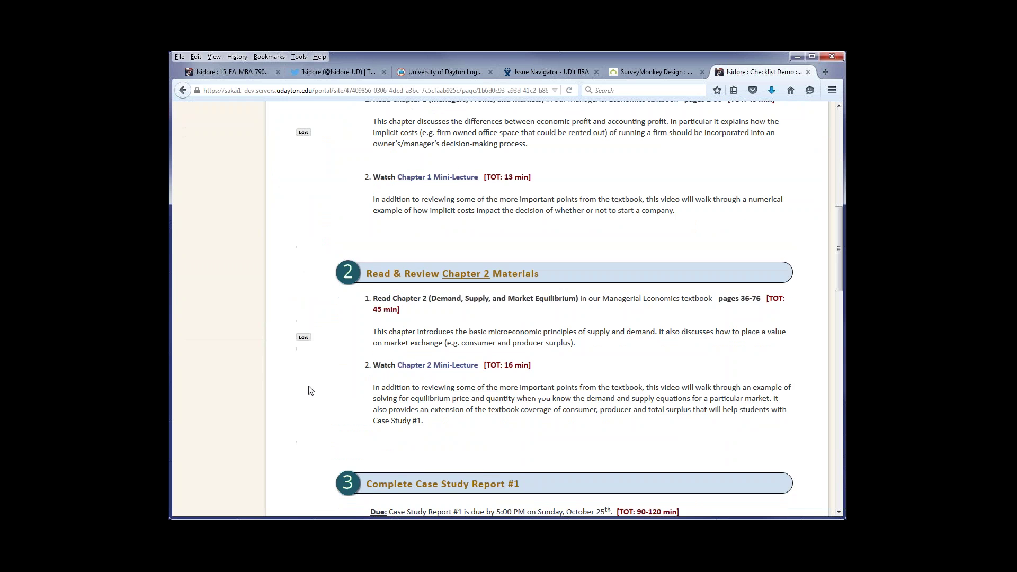
pyautogui.scroll(-3, 310, 390)
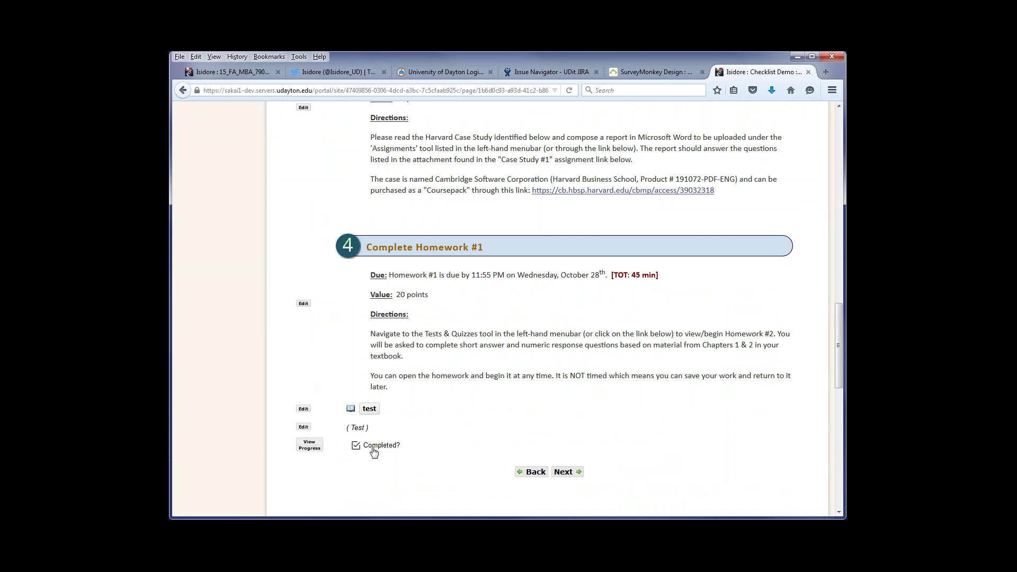
pyautogui.click(402, 450)
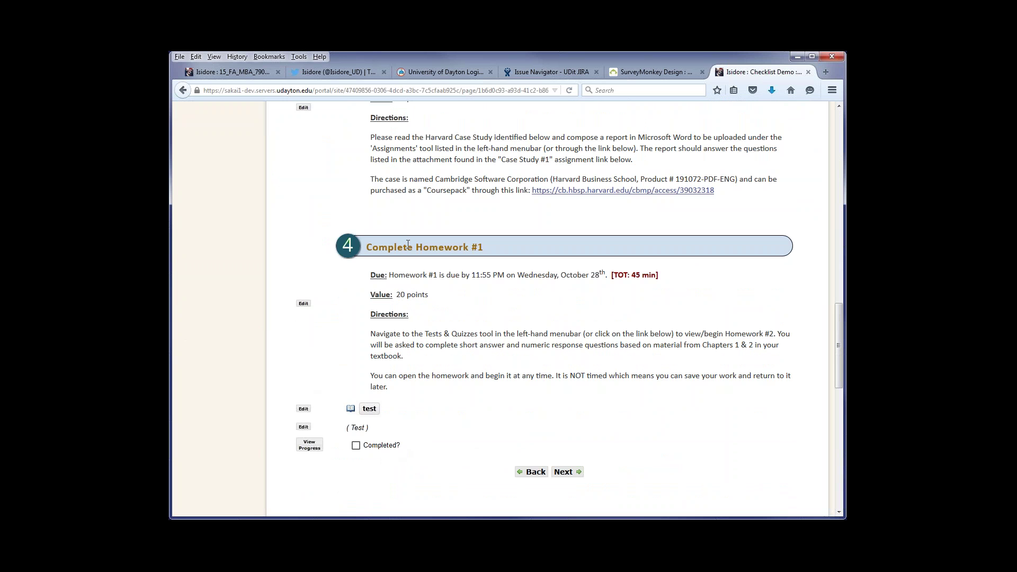